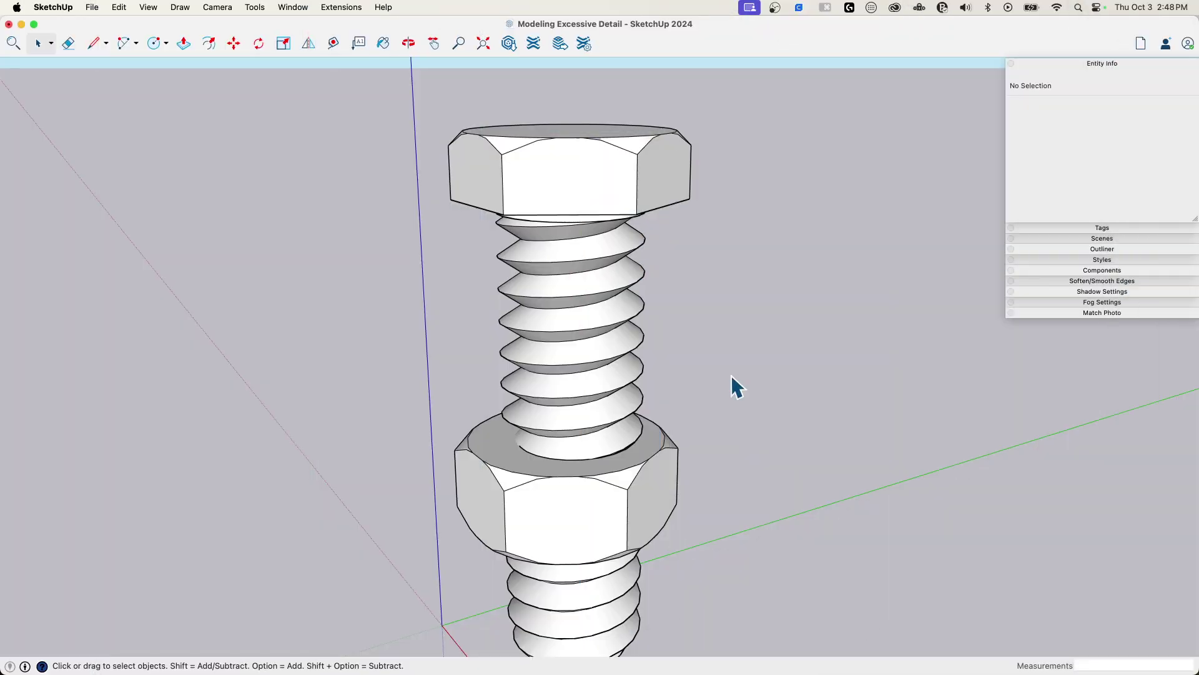
Step: Try moving the nut about 1' 8" down off the threaded bolt to expose its inner thread
{"action": "key", "text": "Page_Down"}
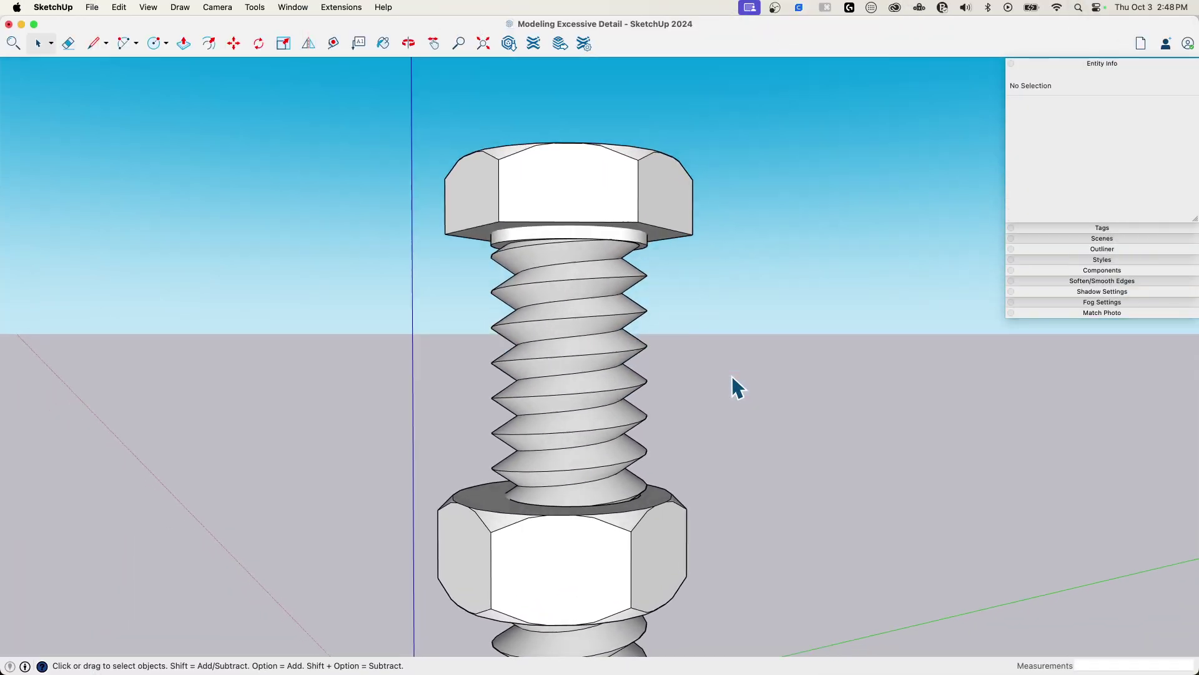
{"action": "key", "text": "Page_Down"}
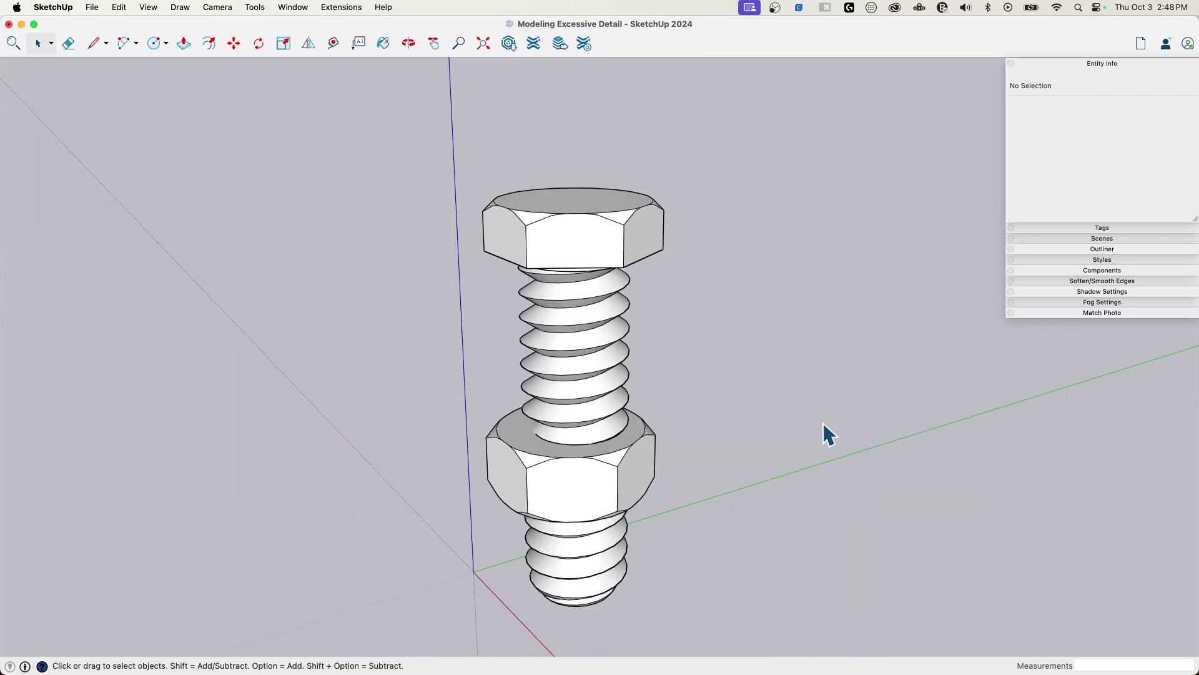
{"action": "key", "text": "Page_Down"}
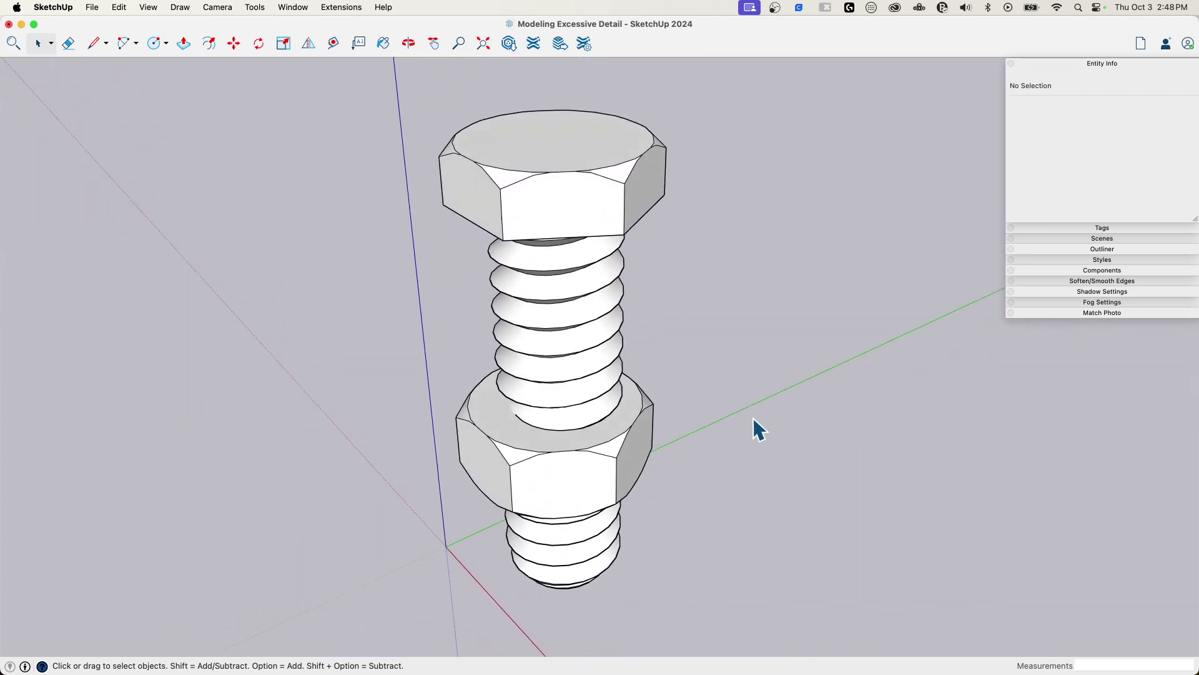
{"action": "key", "text": "Page_Down"}
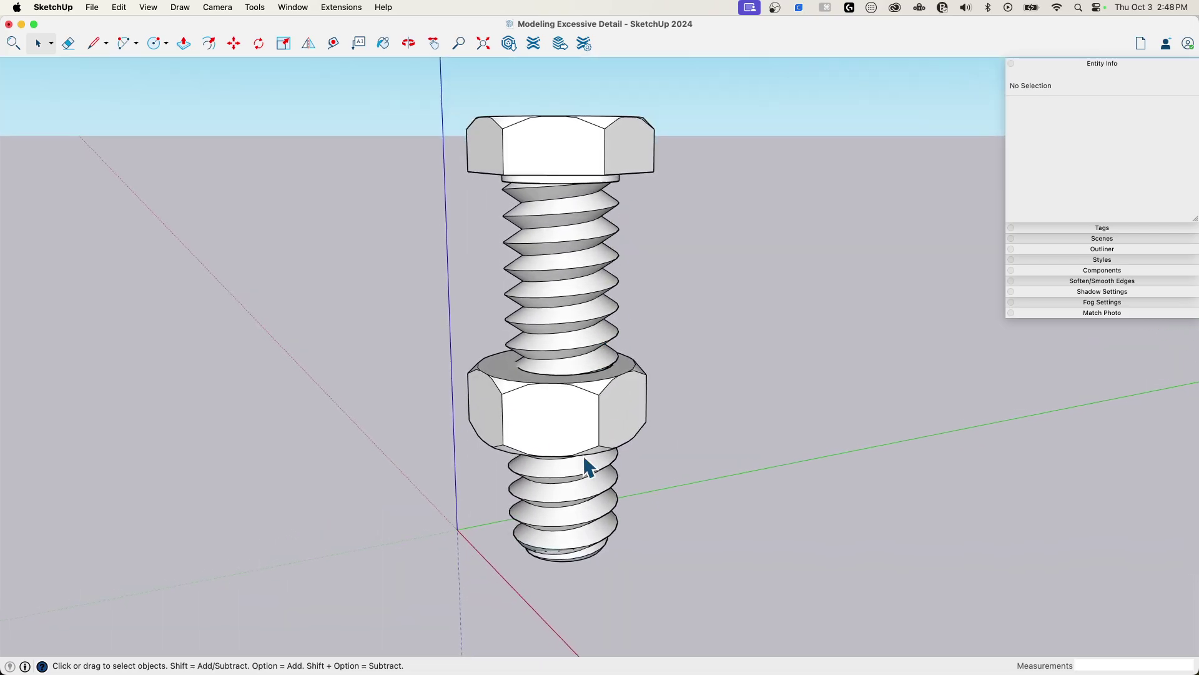
{"action": "left_click", "coordinate": [583, 437]}
{"action": "key", "text": "m"}
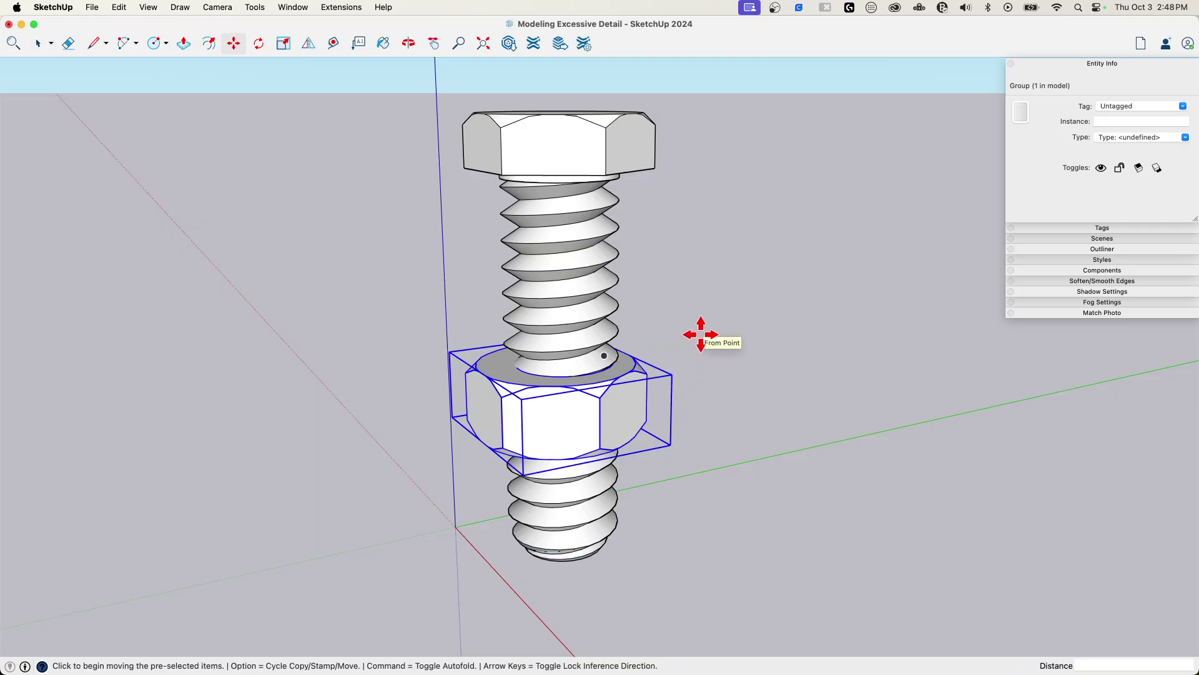
{"action": "left_click", "coordinate": [700, 335]}
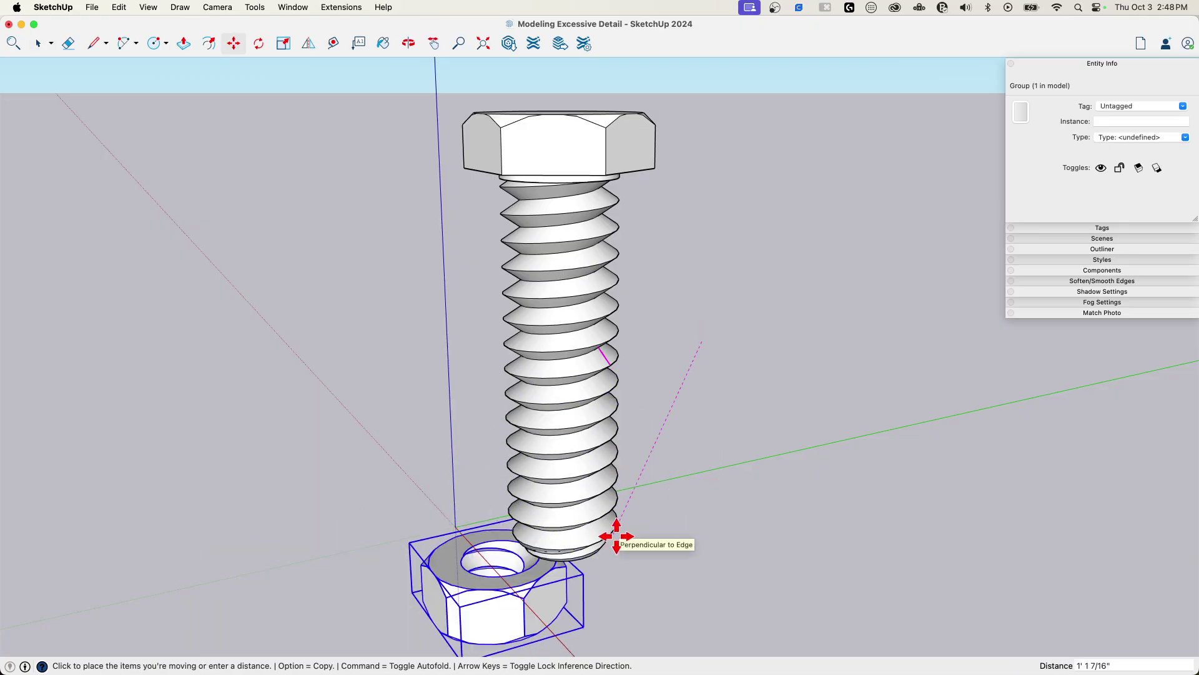
{"action": "middle_click_drag", "start_coordinate": [723, 514], "coordinate": [654, 459]}
{"action": "left_click", "coordinate": [661, 437]}
{"action": "middle_click_drag", "start_coordinate": [489, 473], "coordinate": [481, 349]}
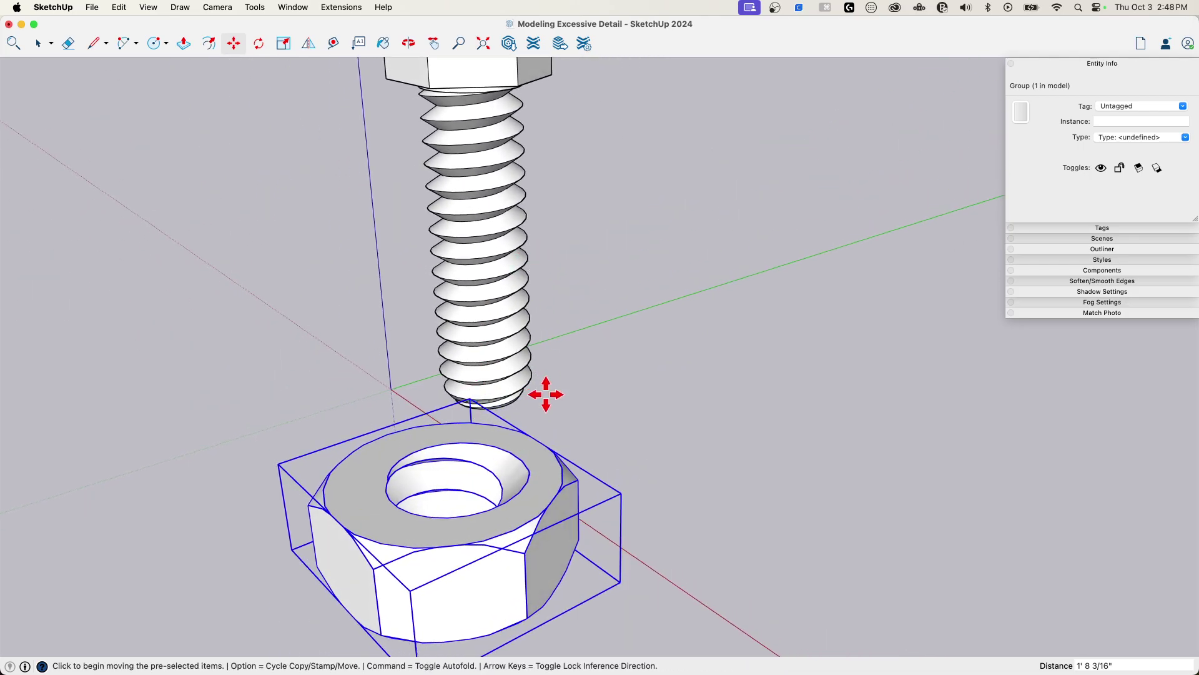
Step: Undo the nut's move and clear the selection
{"action": "key", "text": "super+z"}
{"action": "middle_click_drag", "start_coordinate": [488, 268], "coordinate": [518, 341]}
{"action": "middle_click_drag", "start_coordinate": [590, 370], "coordinate": [477, 513]}
{"action": "key", "text": "space"}
{"action": "left_click", "coordinate": [408, 195]}
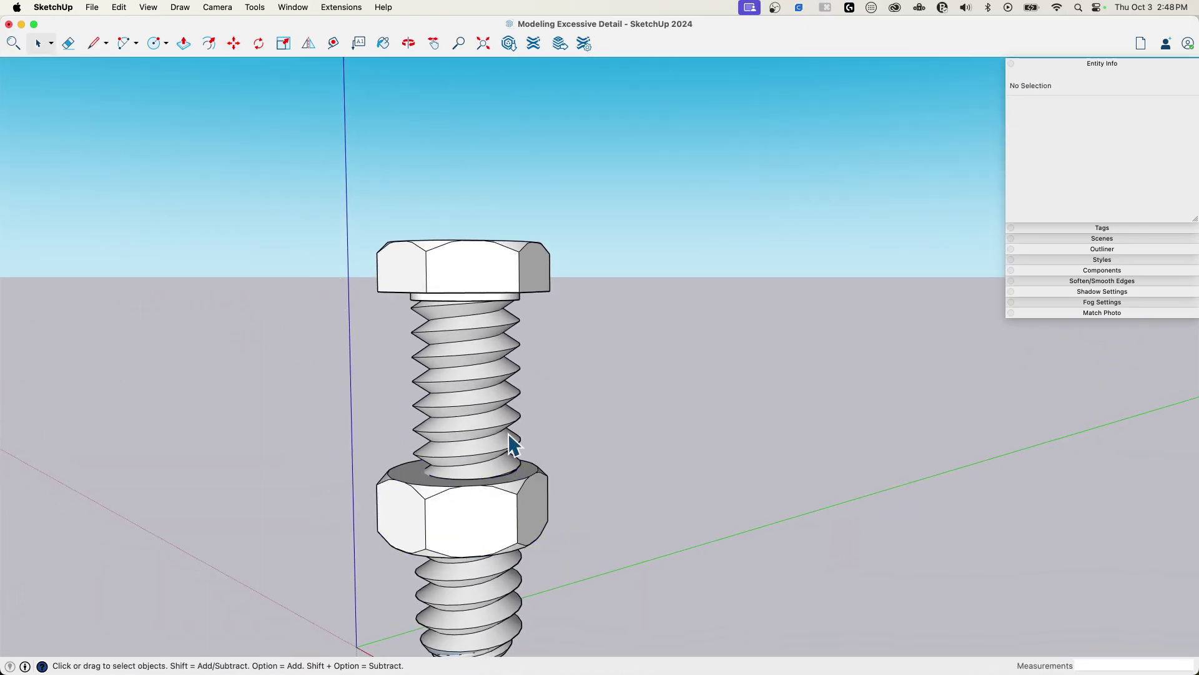
Step: Open the fully threaded bolt's group and select all its geometry to check its entity count
{"action": "middle_click_drag", "start_coordinate": [478, 606], "coordinate": [511, 346]}
{"action": "scroll", "coordinate": [503, 387], "scroll_direction": "down", "scroll_amount": 5}
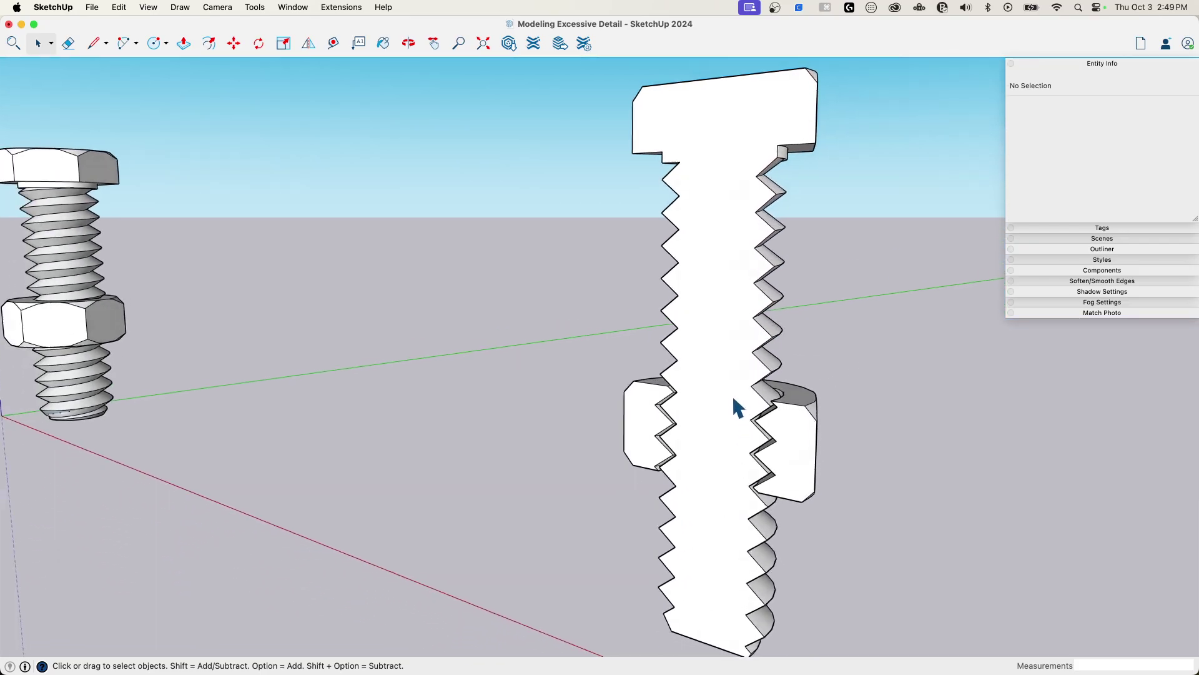
{"action": "double_click", "coordinate": [223, 260]}
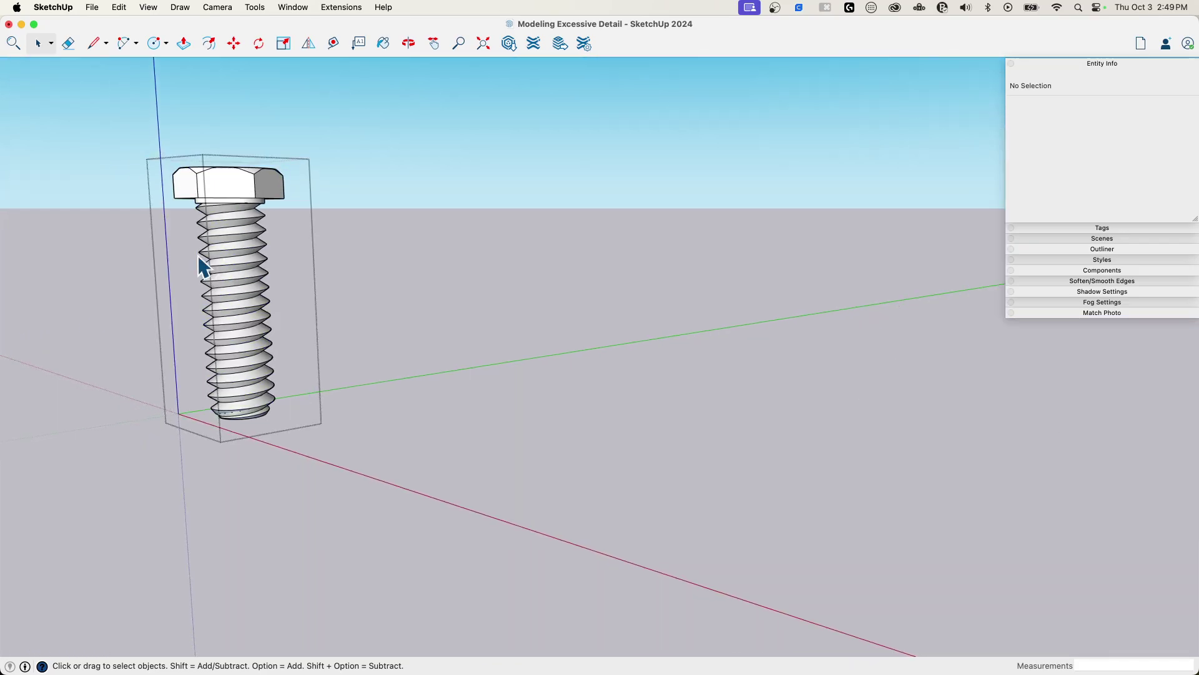
{"action": "left_click_drag", "start_coordinate": [84, 95], "coordinate": [444, 529]}
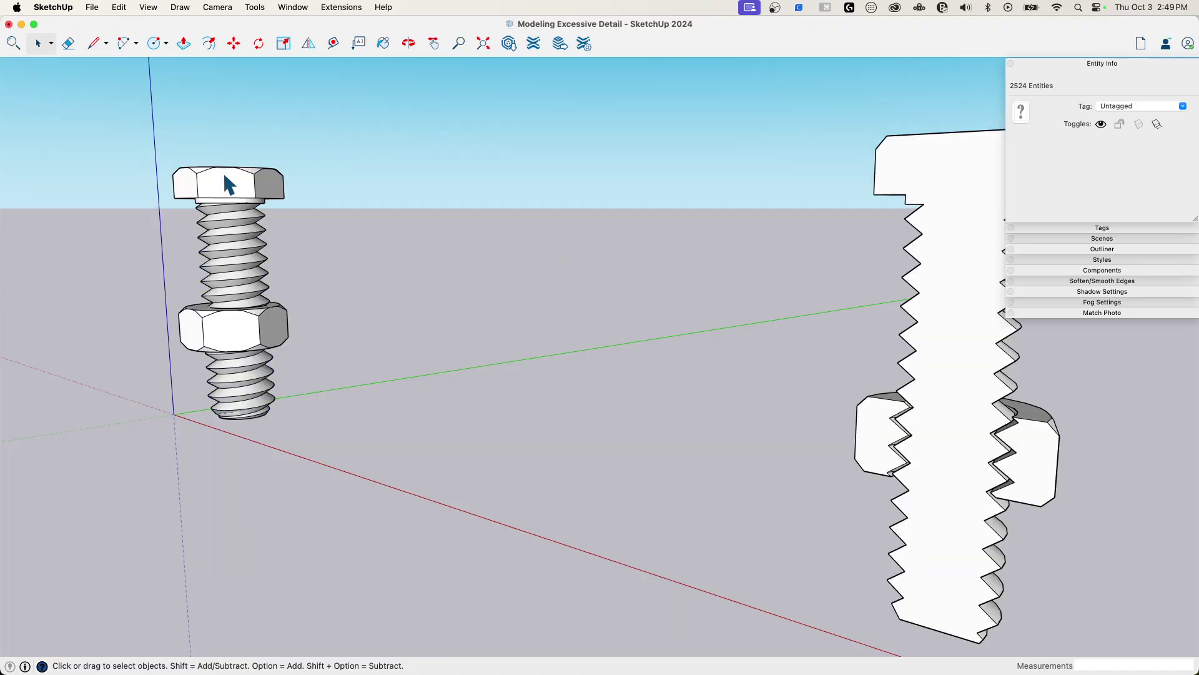
{"action": "left_click_drag", "start_coordinate": [100, 119], "coordinate": [405, 528]}
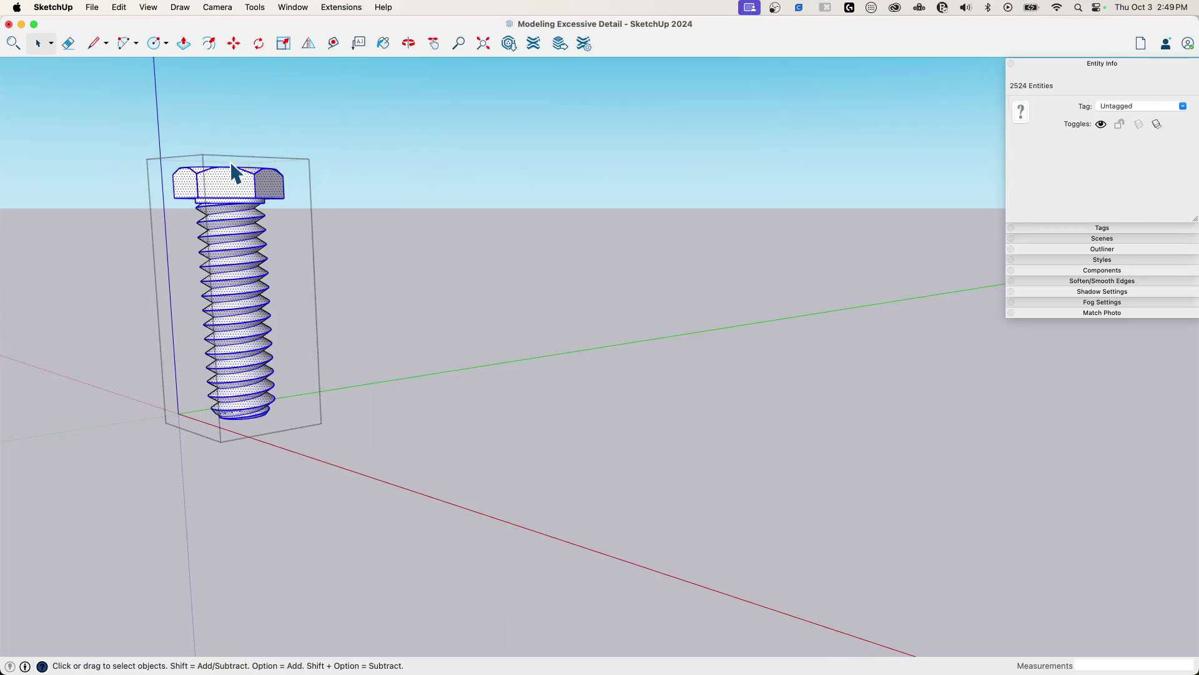
{"action": "middle_click_drag", "start_coordinate": [216, 181], "coordinate": [217, 193]}
{"action": "middle_click_drag", "start_coordinate": [336, 281], "coordinate": [249, 364]}
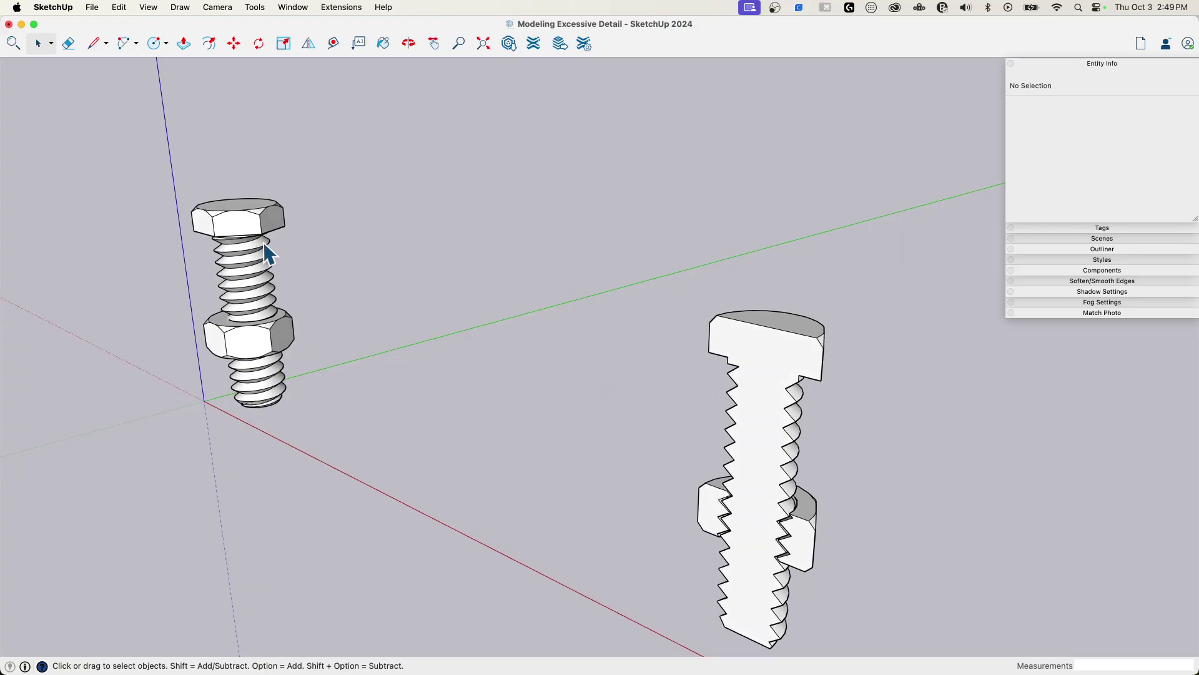
Step: Compare the fully threaded bolt with its cutaway version from several angles
{"action": "middle_click_drag", "start_coordinate": [215, 312], "coordinate": [230, 267]}
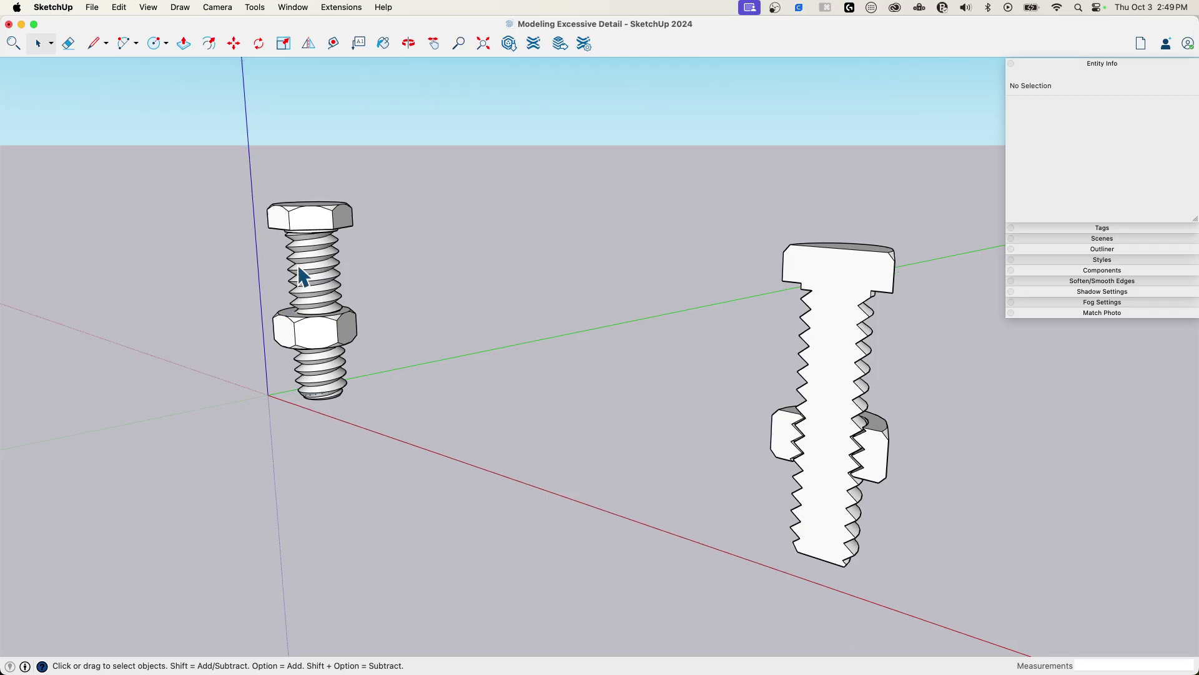
{"action": "scroll", "coordinate": [480, 343], "scroll_direction": "up", "scroll_amount": 1}
{"action": "middle_click_drag", "start_coordinate": [481, 341], "coordinate": [376, 387]}
{"action": "scroll", "coordinate": [407, 344], "scroll_direction": "right", "scroll_amount": 5}
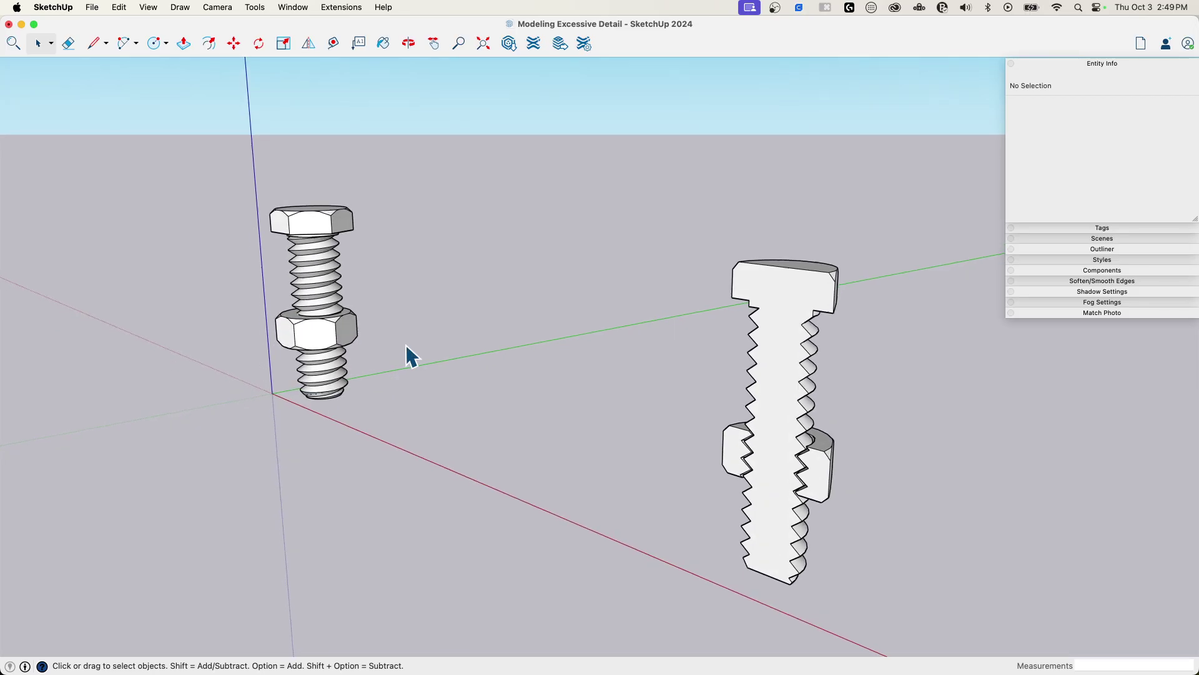
{"action": "middle_click_drag", "start_coordinate": [305, 263], "coordinate": [319, 271]}
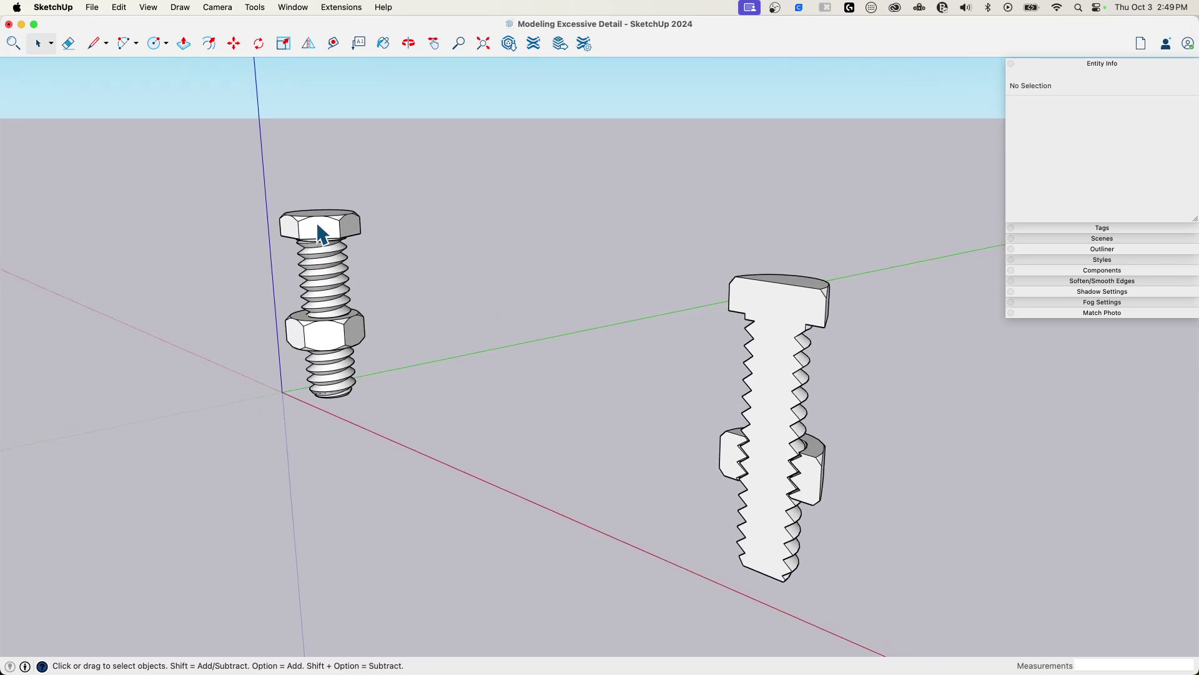
{"action": "middle_click_drag", "start_coordinate": [345, 274], "coordinate": [324, 255]}
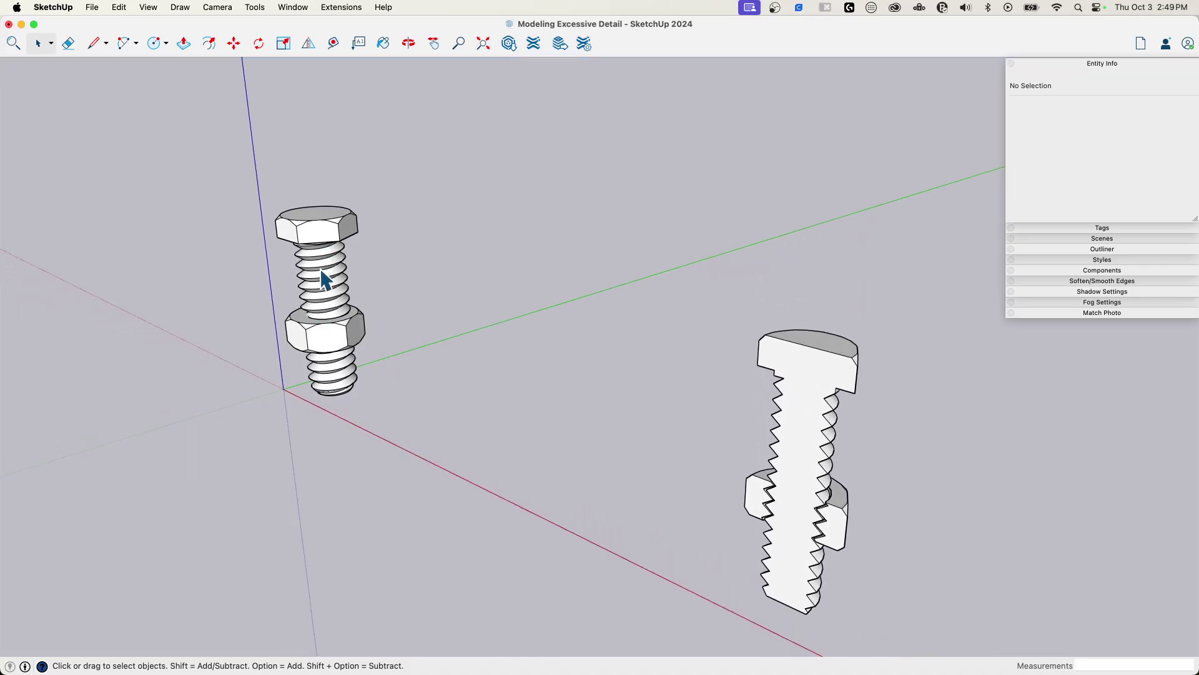
{"action": "scroll", "coordinate": [316, 287], "scroll_direction": "down", "scroll_amount": 6}
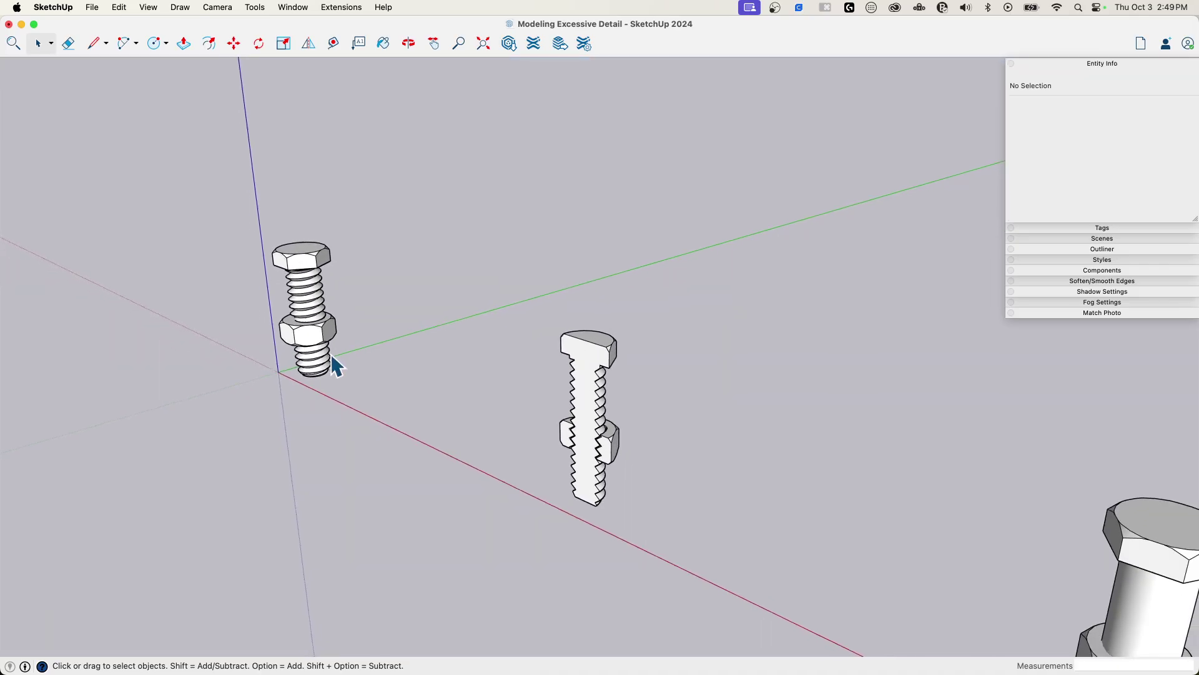
{"action": "scroll", "coordinate": [332, 356], "scroll_direction": "down", "scroll_amount": 8}
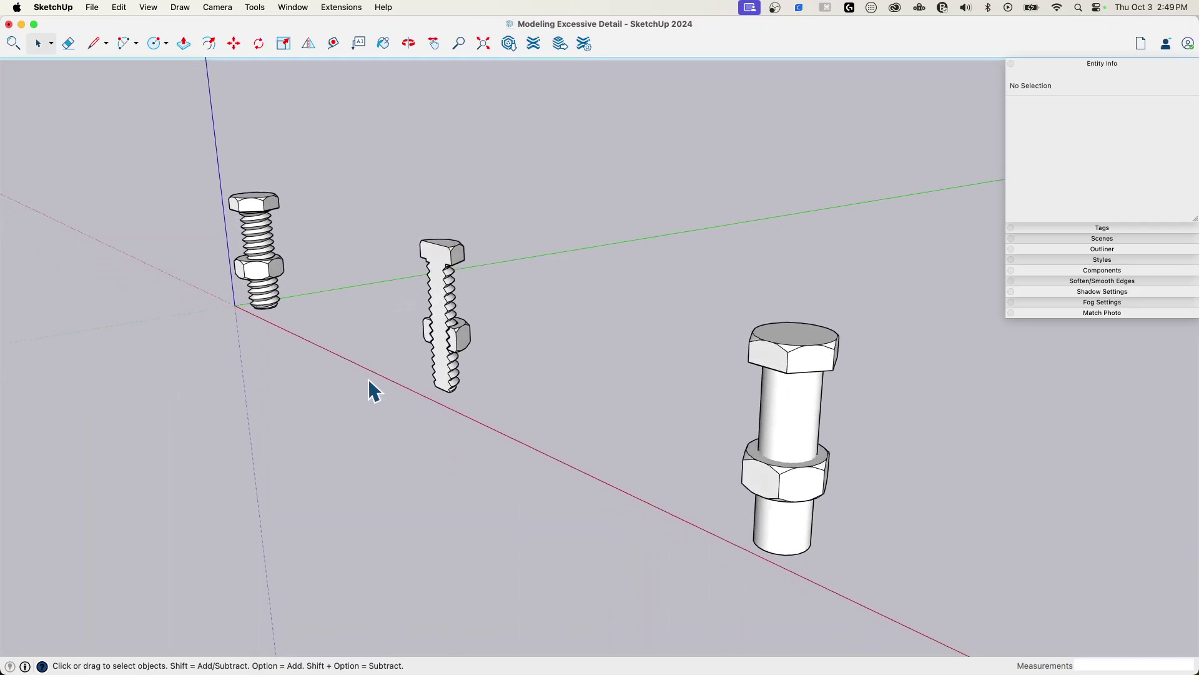
Step: Open the smooth-shank bolt's group, select all its geometry to check the entity count, and leave the group
{"action": "scroll", "coordinate": [722, 388], "scroll_direction": "up", "scroll_amount": 6}
{"action": "left_click", "coordinate": [757, 386]}
{"action": "scroll", "coordinate": [757, 386], "scroll_direction": "up", "scroll_amount": 2}
{"action": "middle_click_drag", "start_coordinate": [758, 389], "coordinate": [854, 331]}
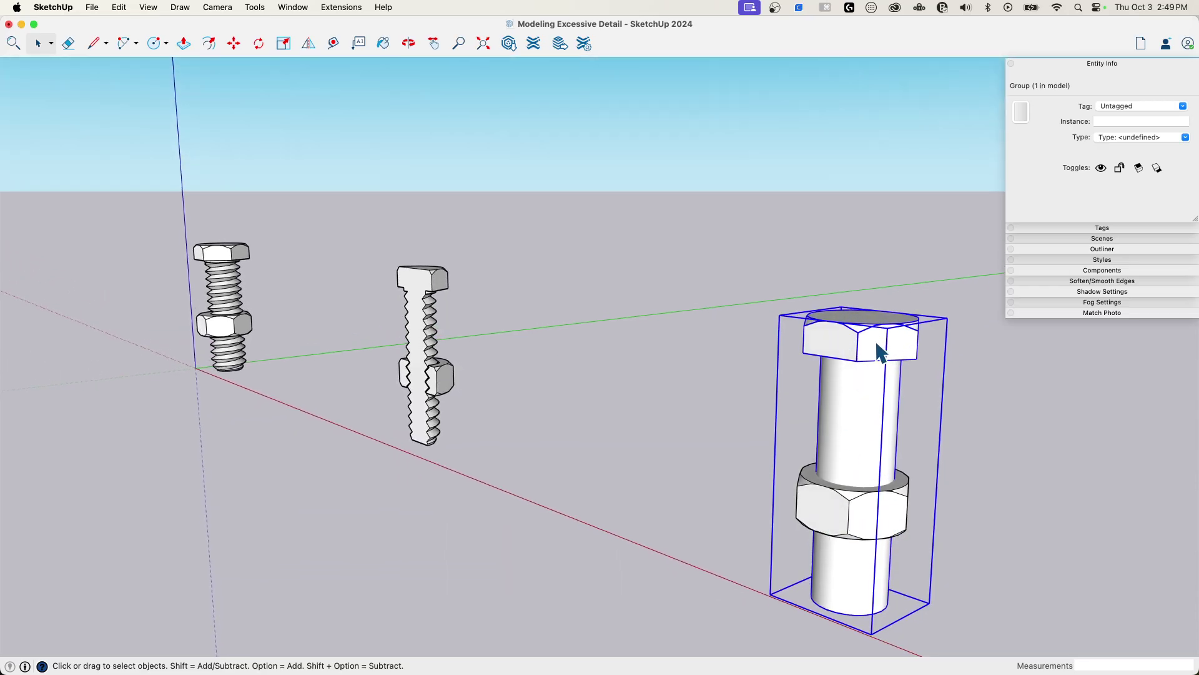
{"action": "middle_click_drag", "start_coordinate": [845, 509], "coordinate": [868, 370]}
{"action": "double_click", "coordinate": [867, 372]}
{"action": "left_click_drag", "start_coordinate": [758, 271], "coordinate": [930, 646]}
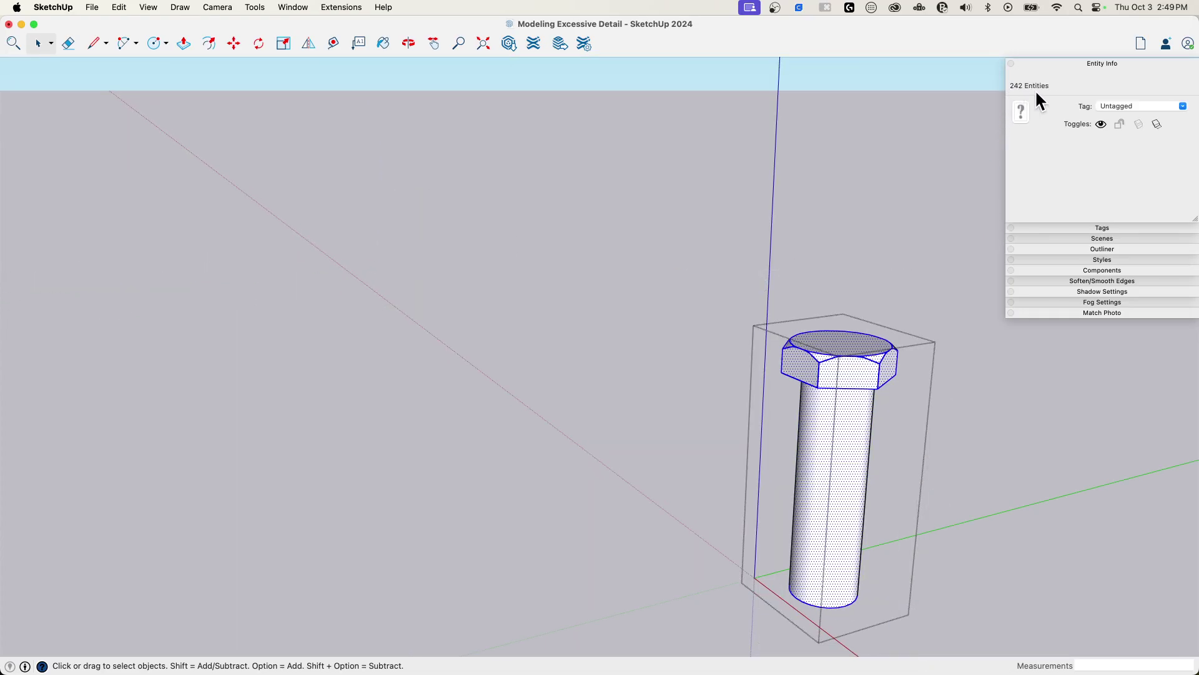
{"action": "left_click", "coordinate": [812, 287]}
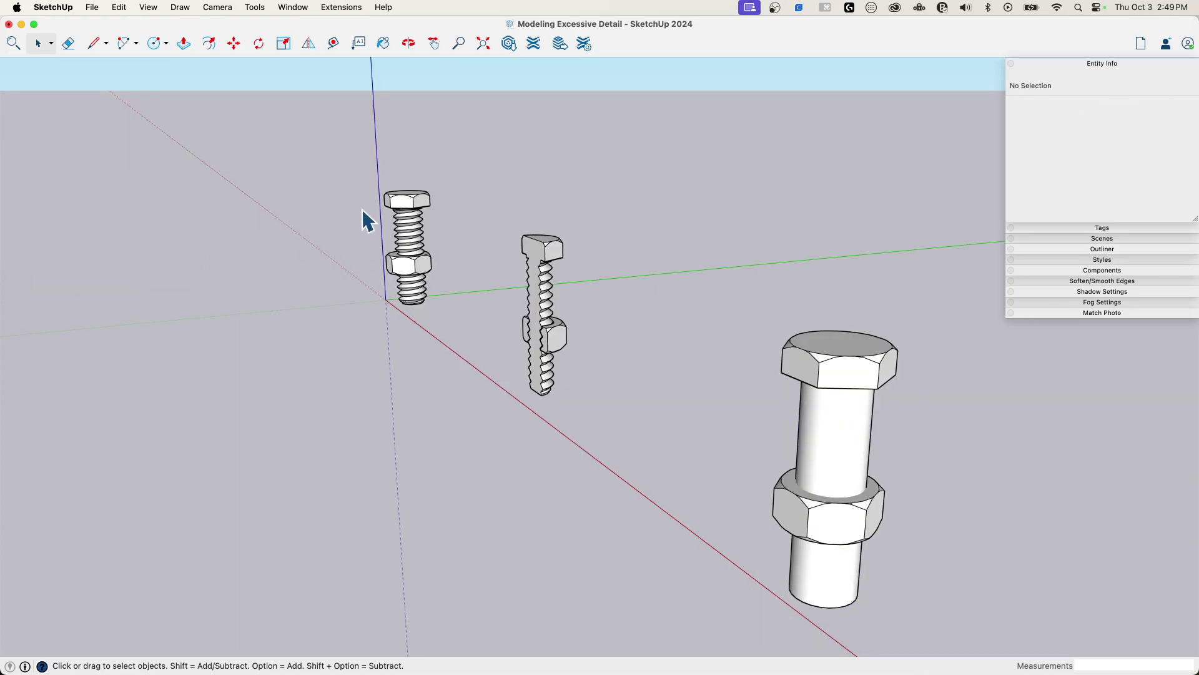
Step: Compare how the threaded, cutaway and smooth bolts read from far away and up close
{"action": "middle_click_drag", "start_coordinate": [610, 370], "coordinate": [873, 465], "text": "shift"}
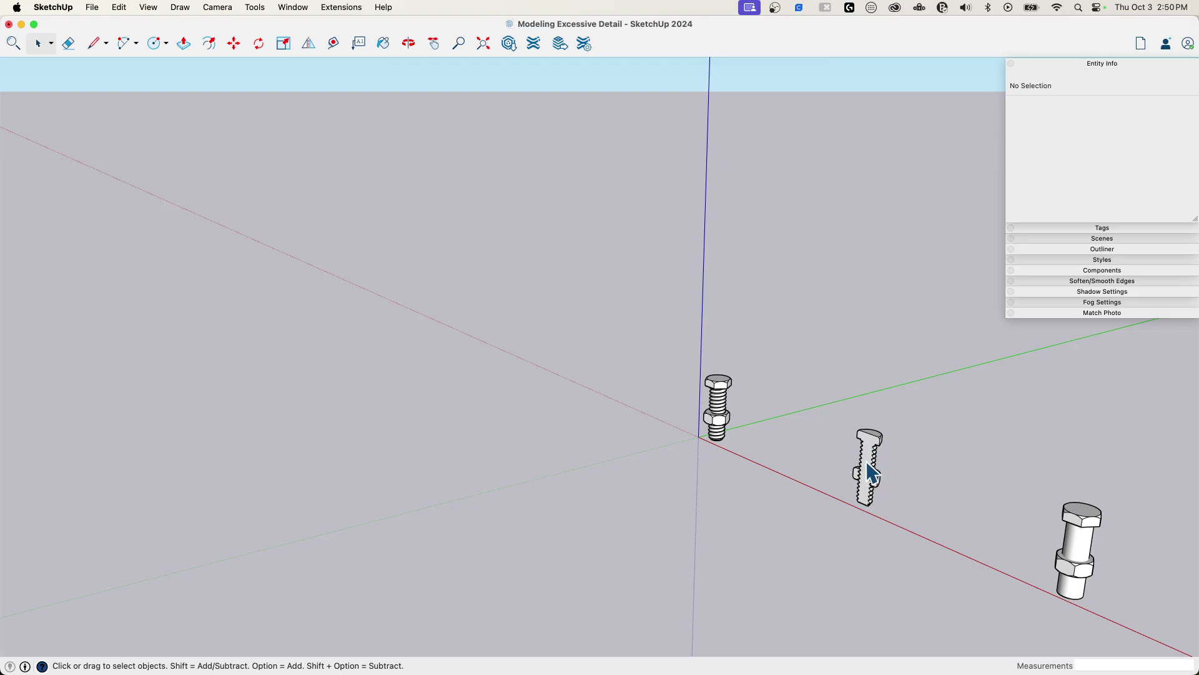
{"action": "scroll", "coordinate": [1031, 650], "scroll_direction": "down", "scroll_amount": 5}
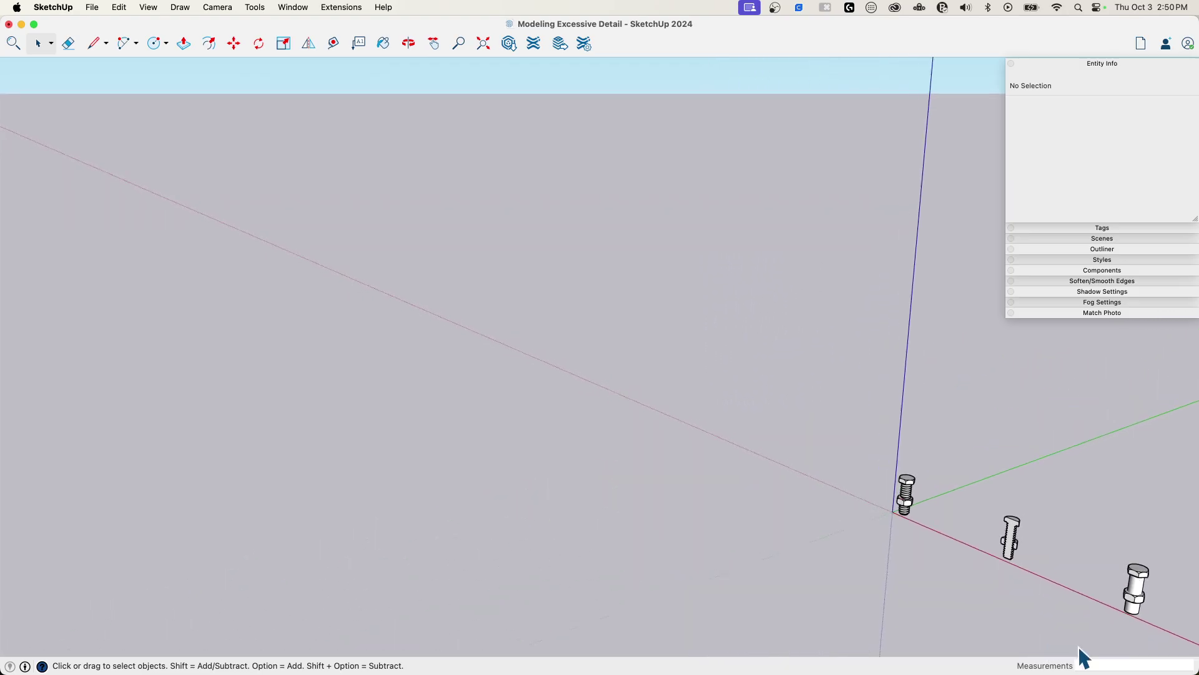
{"action": "scroll", "coordinate": [1151, 620], "scroll_direction": "down", "scroll_amount": 5}
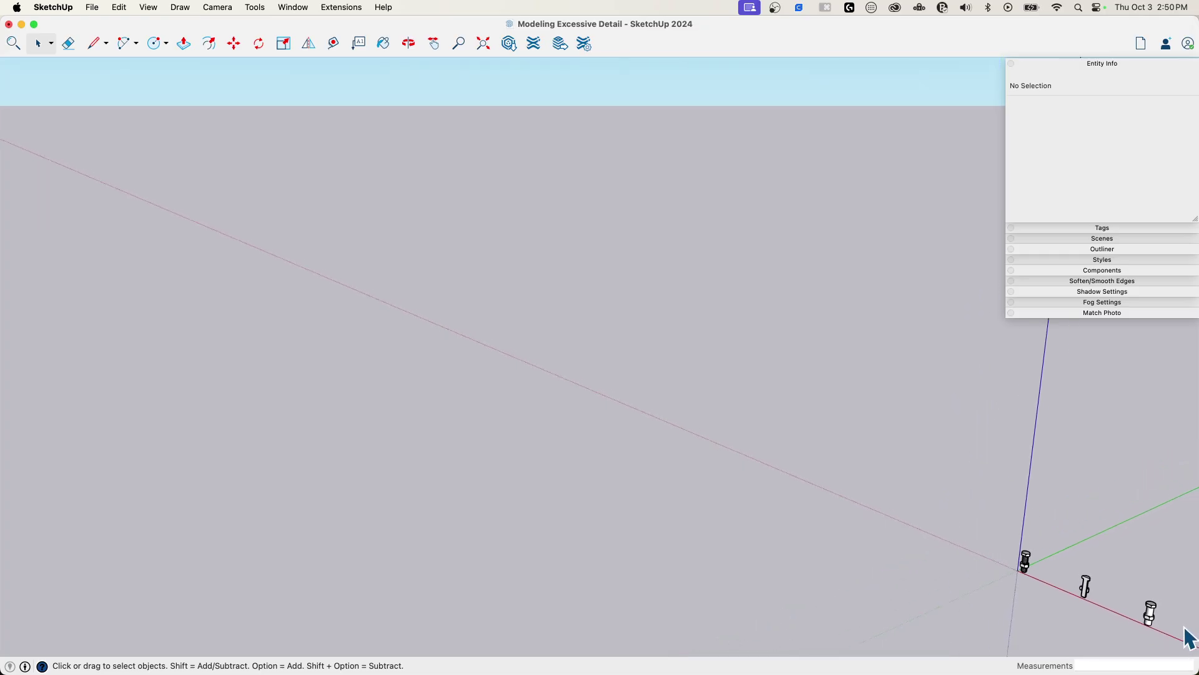
{"action": "middle_click_drag", "start_coordinate": [1149, 620], "coordinate": [1186, 623], "text": "shift"}
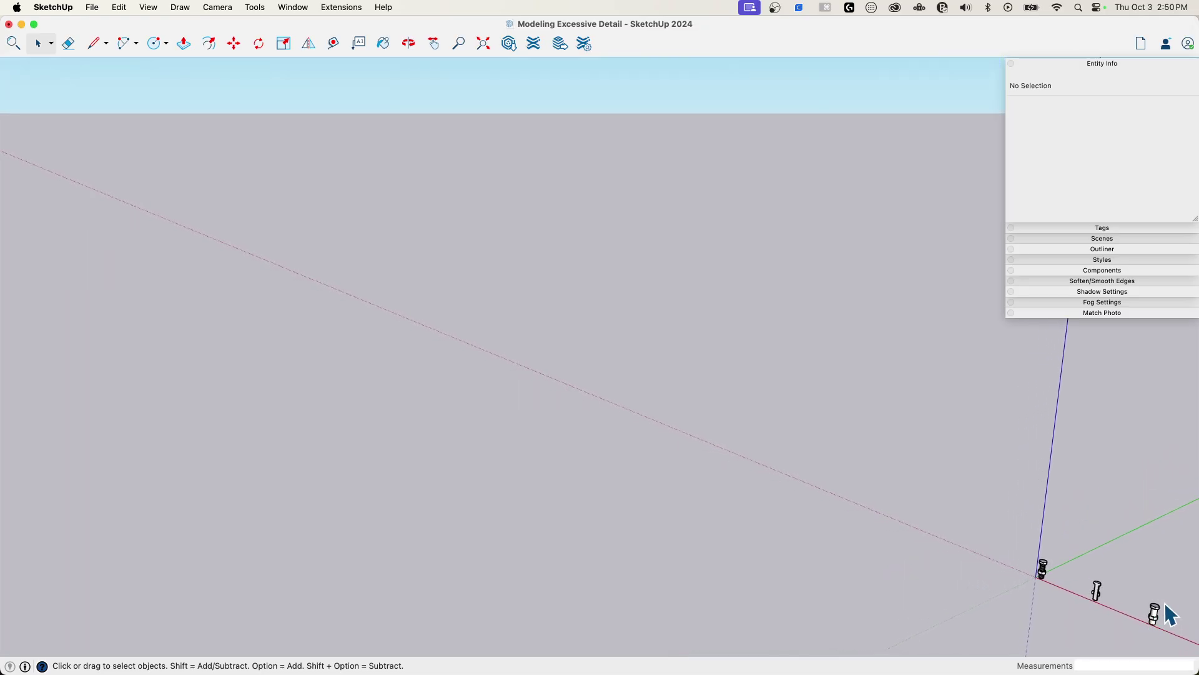
{"action": "scroll", "coordinate": [1157, 609], "scroll_direction": "up", "scroll_amount": 3}
{"action": "scroll", "coordinate": [1163, 622], "scroll_direction": "up", "scroll_amount": 5}
{"action": "scroll", "coordinate": [1144, 619], "scroll_direction": "up", "scroll_amount": 10}
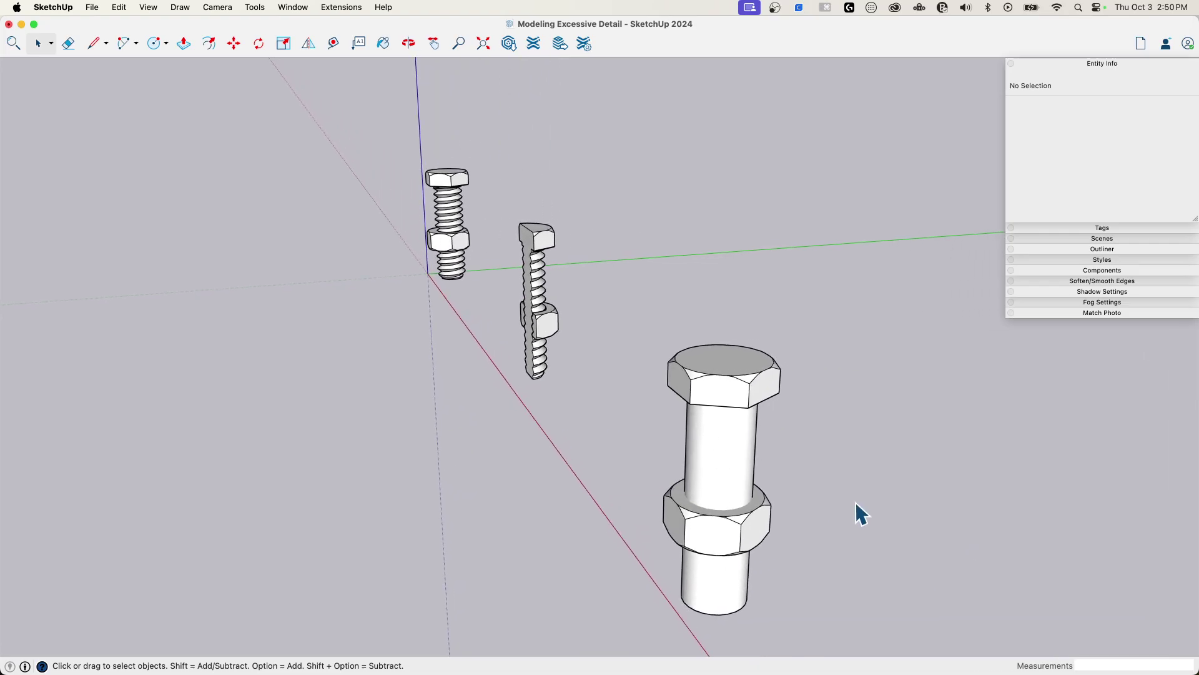
{"action": "middle_click_drag", "start_coordinate": [613, 411], "coordinate": [744, 369]}
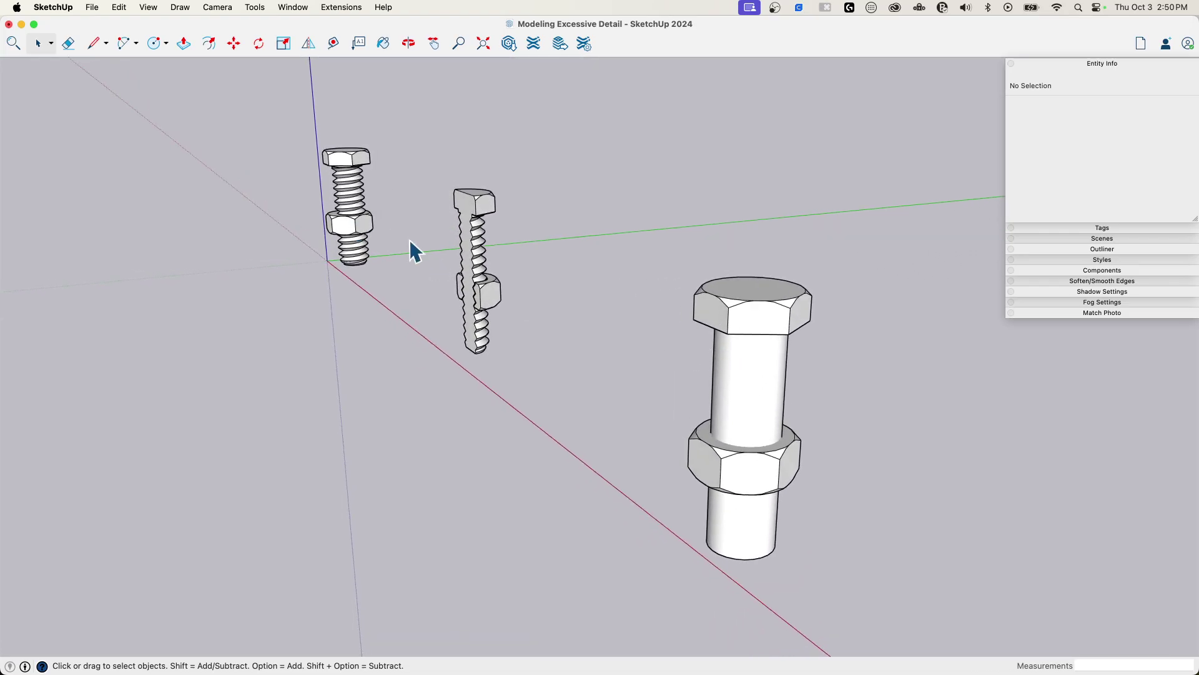
{"action": "middle_click_drag", "start_coordinate": [755, 406], "coordinate": [823, 394]}
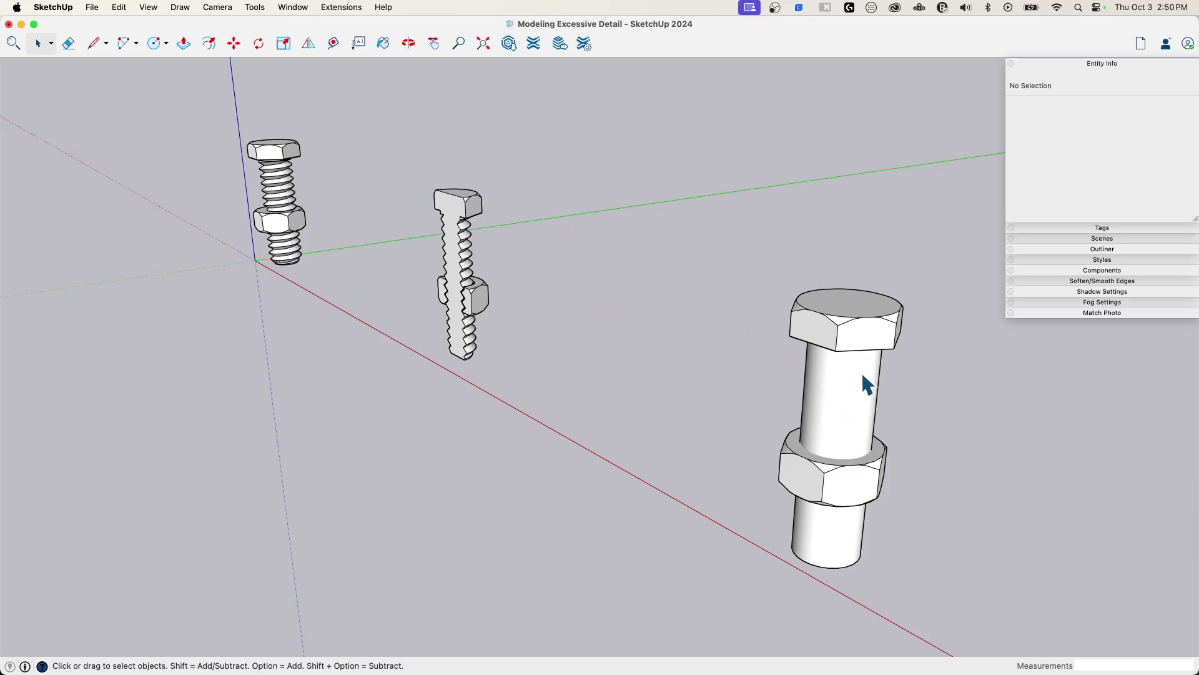
Step: Open the ridged bolt's group, select all its geometry to check the entity count, and leave the group
{"action": "scroll", "coordinate": [834, 387], "scroll_direction": "down", "scroll_amount": 5}
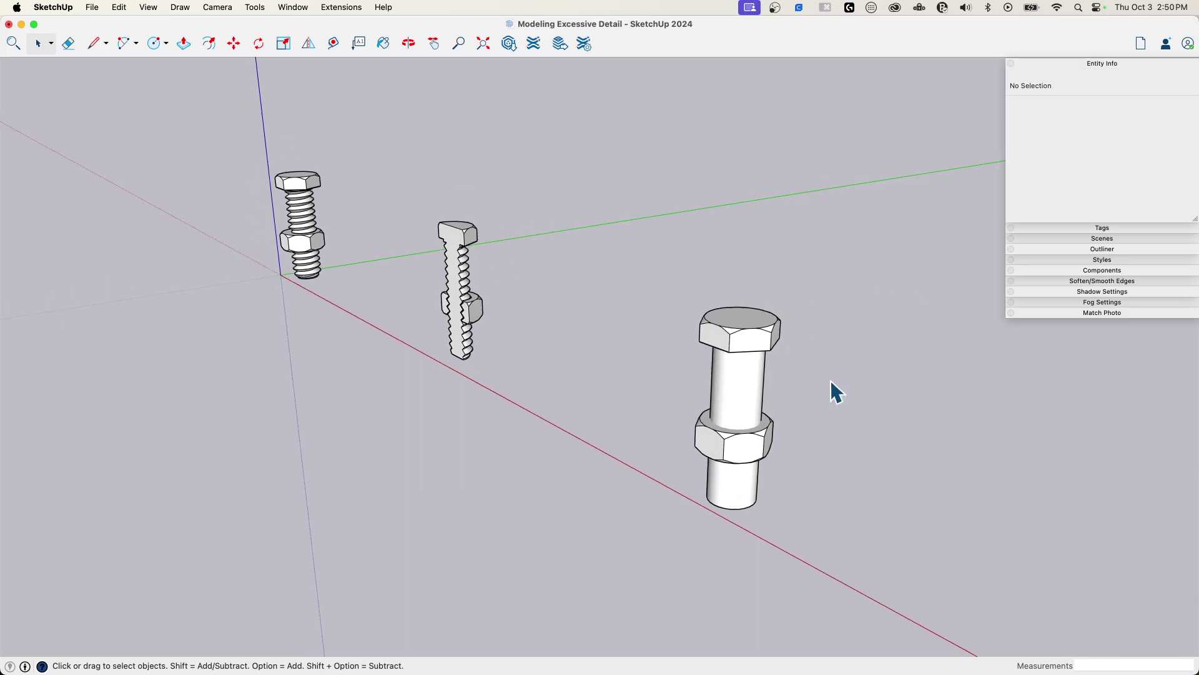
{"action": "scroll", "coordinate": [800, 417], "scroll_direction": "up", "scroll_amount": 6}
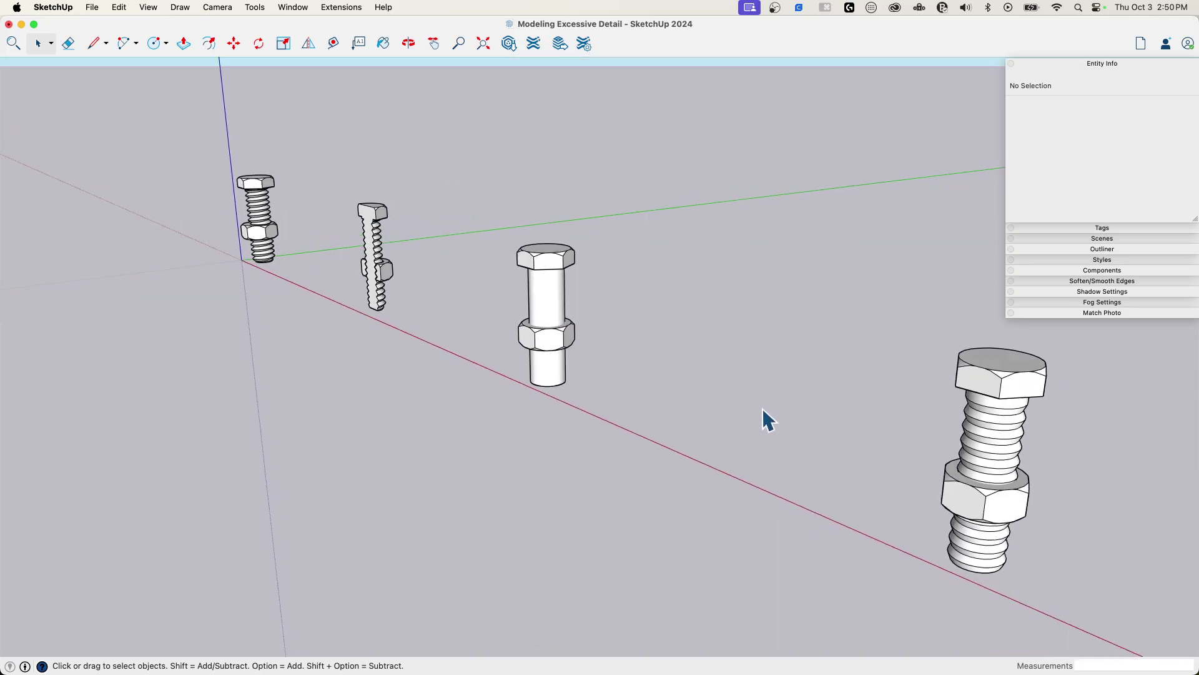
{"action": "middle_click_drag", "start_coordinate": [844, 399], "coordinate": [972, 277]}
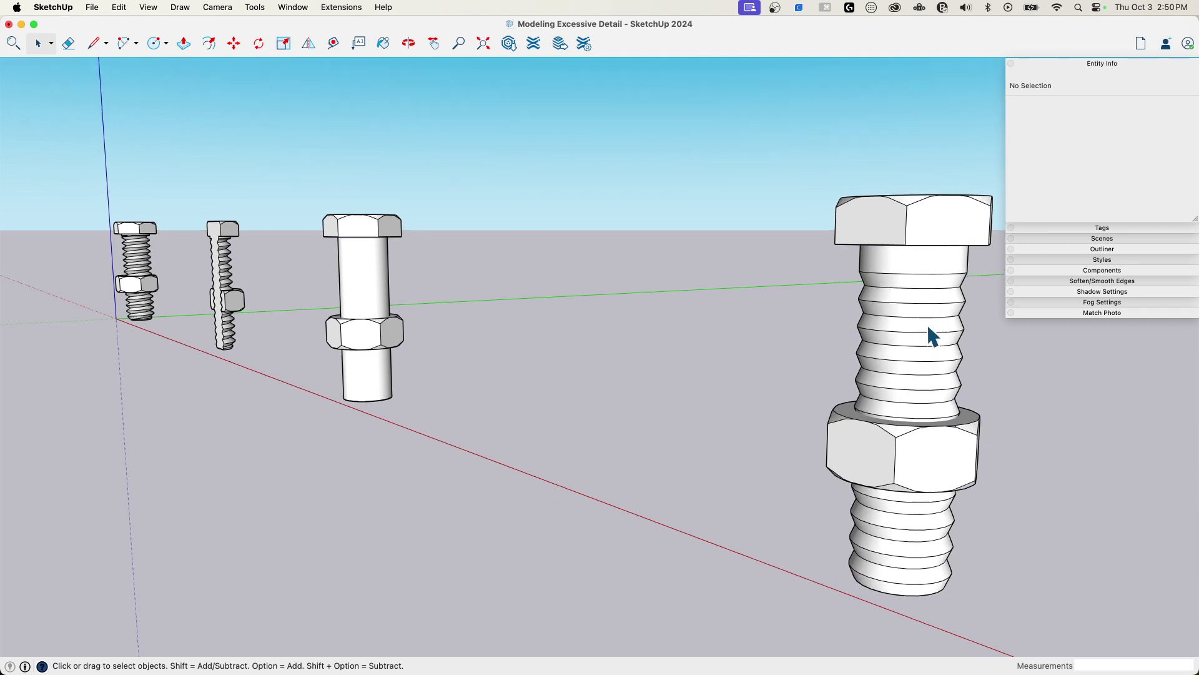
{"action": "middle_click_drag", "start_coordinate": [931, 337], "coordinate": [924, 295]}
{"action": "scroll", "coordinate": [738, 407], "scroll_direction": "down", "scroll_amount": 5}
{"action": "double_click", "coordinate": [710, 421]}
{"action": "left_click_drag", "start_coordinate": [629, 286], "coordinate": [818, 637]}
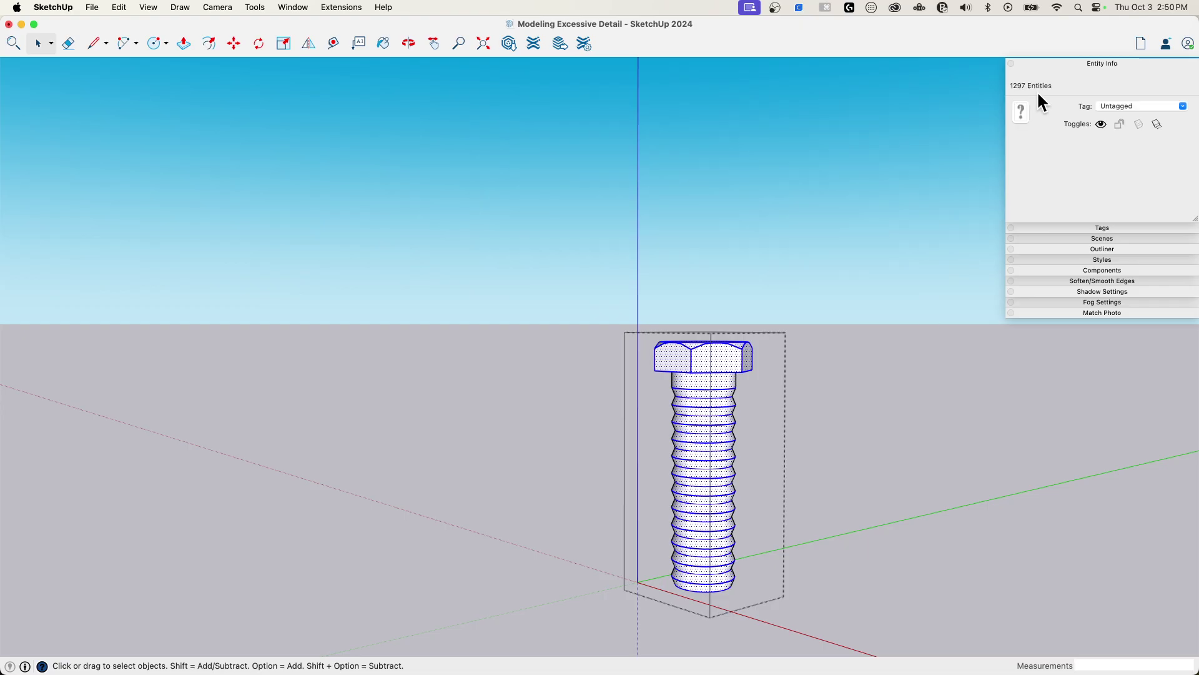
{"action": "left_click", "coordinate": [855, 335]}
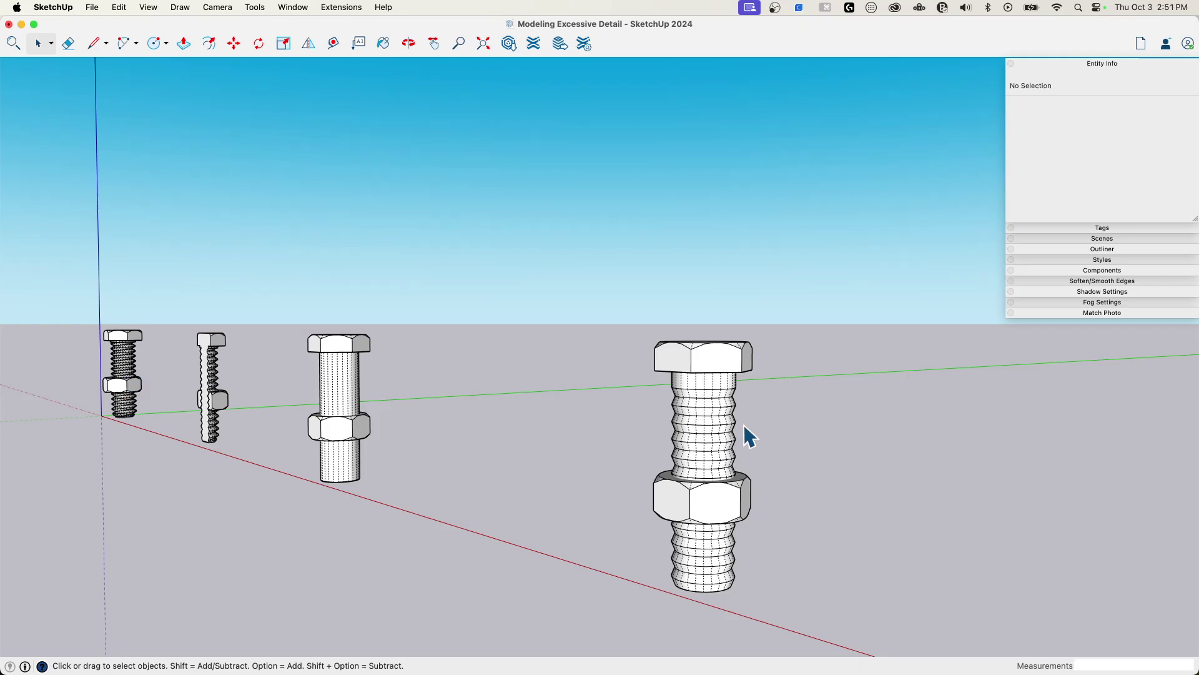
Step: Compare the ridged bolt's simplified threads with the fully threaded bolt's helical threads up close
{"action": "scroll", "coordinate": [744, 425], "scroll_direction": "up", "scroll_amount": 5}
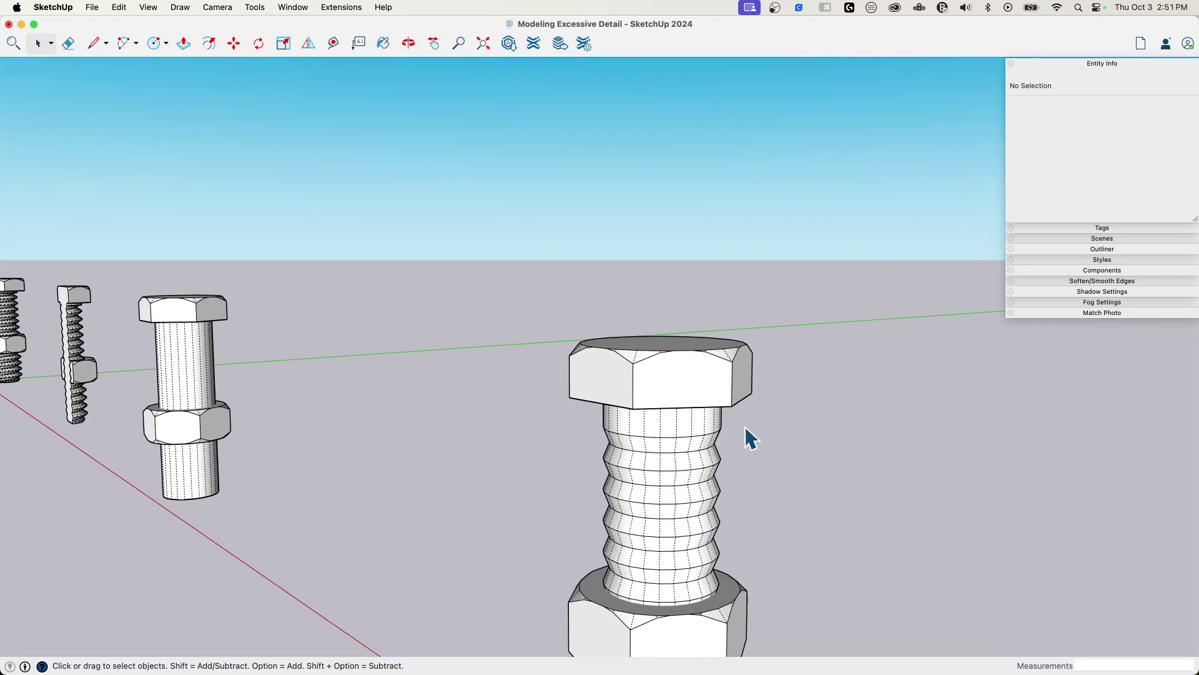
{"action": "scroll", "coordinate": [744, 426], "scroll_direction": "up", "scroll_amount": 6}
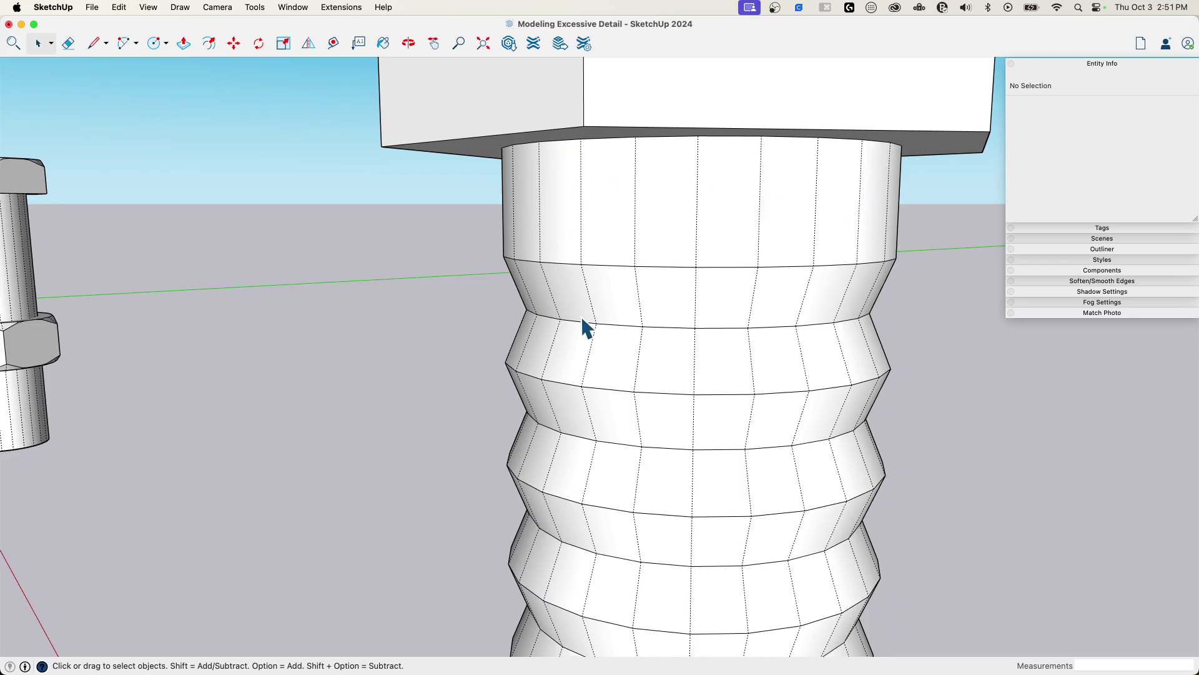
{"action": "scroll", "coordinate": [594, 621], "scroll_direction": "down", "scroll_amount": 10}
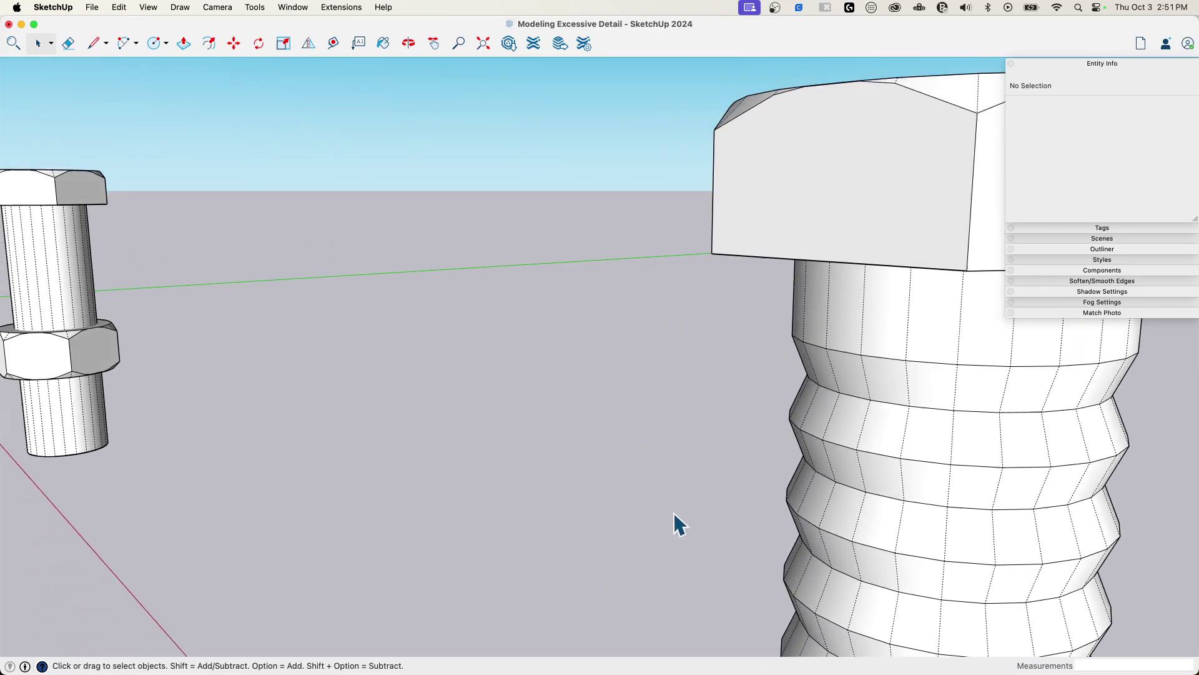
{"action": "scroll", "coordinate": [348, 241], "scroll_direction": "up", "scroll_amount": 5}
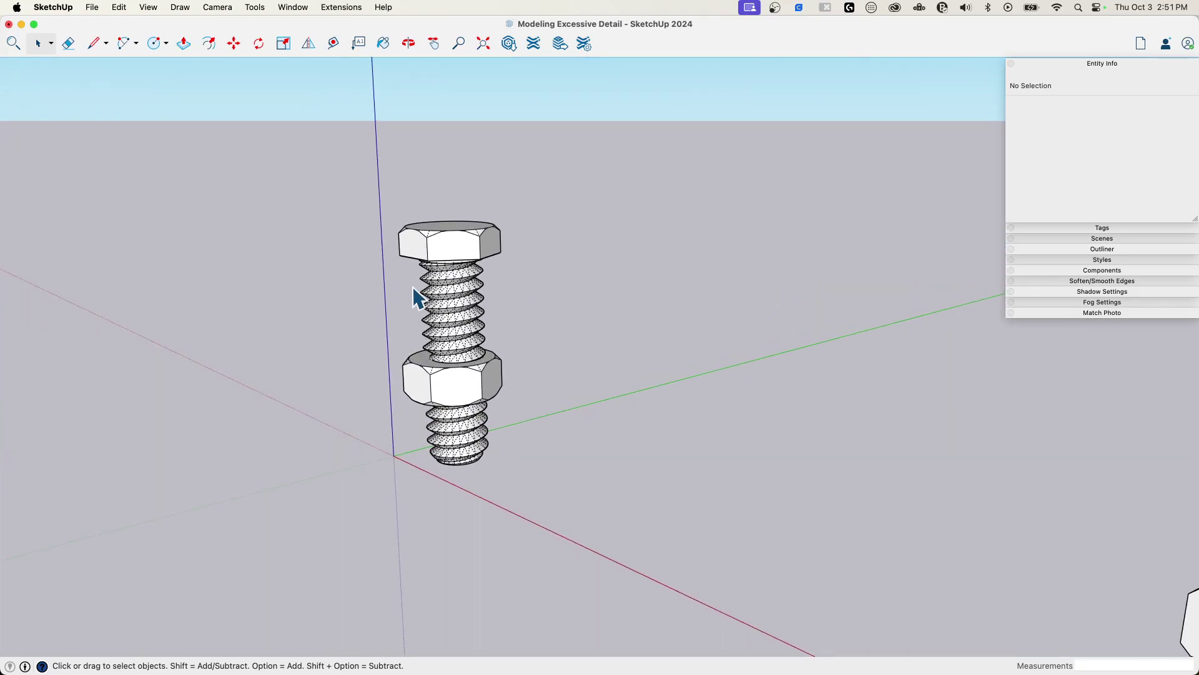
{"action": "scroll", "coordinate": [444, 286], "scroll_direction": "up", "scroll_amount": 5}
{"action": "scroll", "coordinate": [444, 286], "scroll_direction": "up", "scroll_amount": 3}
{"action": "middle_click_drag", "start_coordinate": [369, 276], "coordinate": [512, 278]}
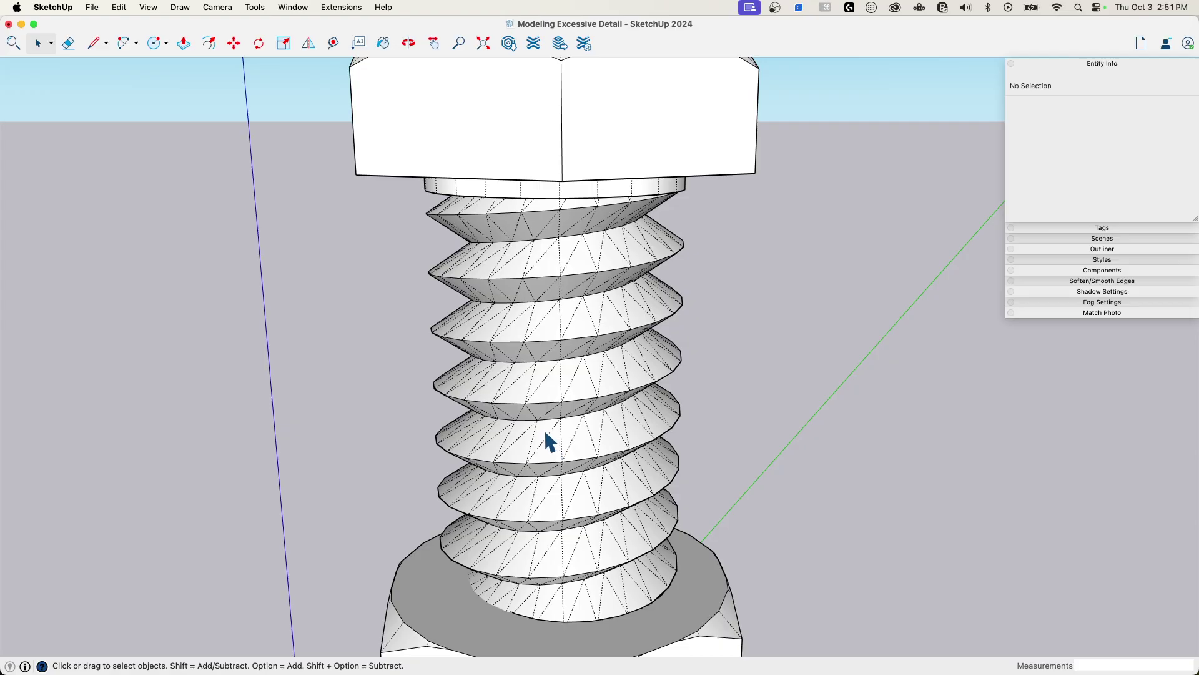
{"action": "middle_click_drag", "start_coordinate": [545, 431], "coordinate": [489, 487]}
Step: Open the fully threaded bolt's nut, select all its geometry to check the entity count, and leave the nut
{"action": "scroll", "coordinate": [486, 488], "scroll_direction": "down", "scroll_amount": 6}
{"action": "scroll", "coordinate": [477, 340], "scroll_direction": "down", "scroll_amount": 5}
{"action": "scroll", "coordinate": [553, 361], "scroll_direction": "down", "scroll_amount": 4}
{"action": "scroll", "coordinate": [552, 361], "scroll_direction": "down", "scroll_amount": 4}
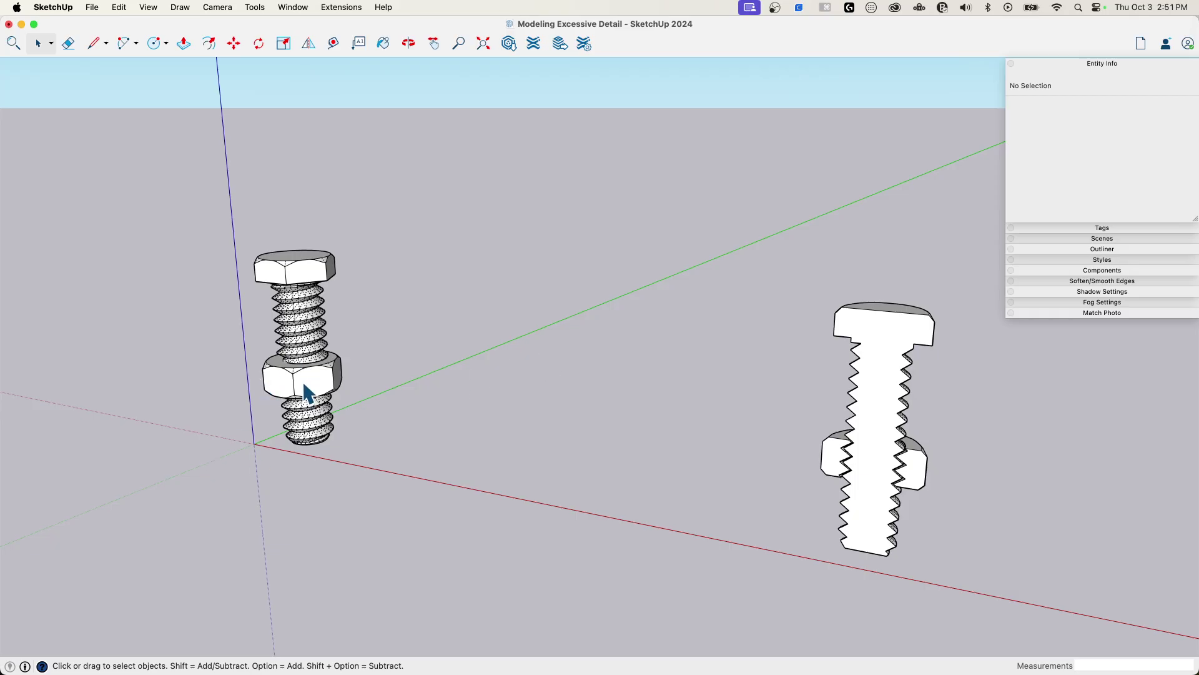
{"action": "double_click", "coordinate": [306, 393]}
{"action": "triple_click", "coordinate": [317, 403]}
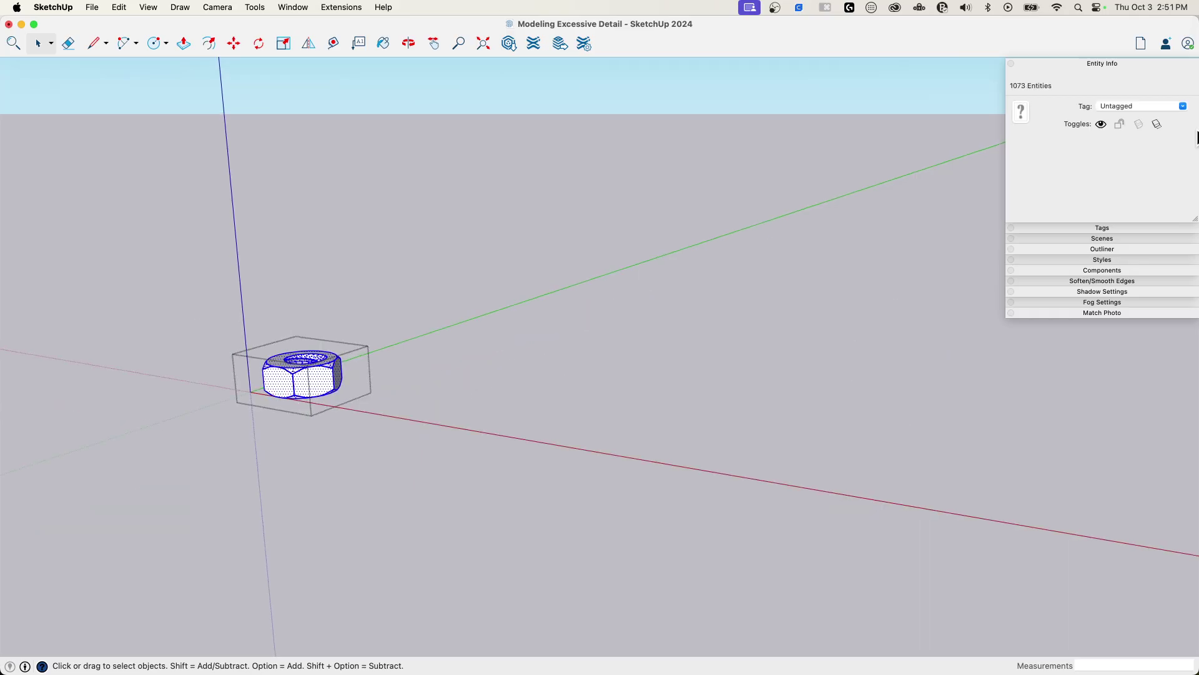
{"action": "middle_click_drag", "start_coordinate": [675, 332], "coordinate": [769, 227]}
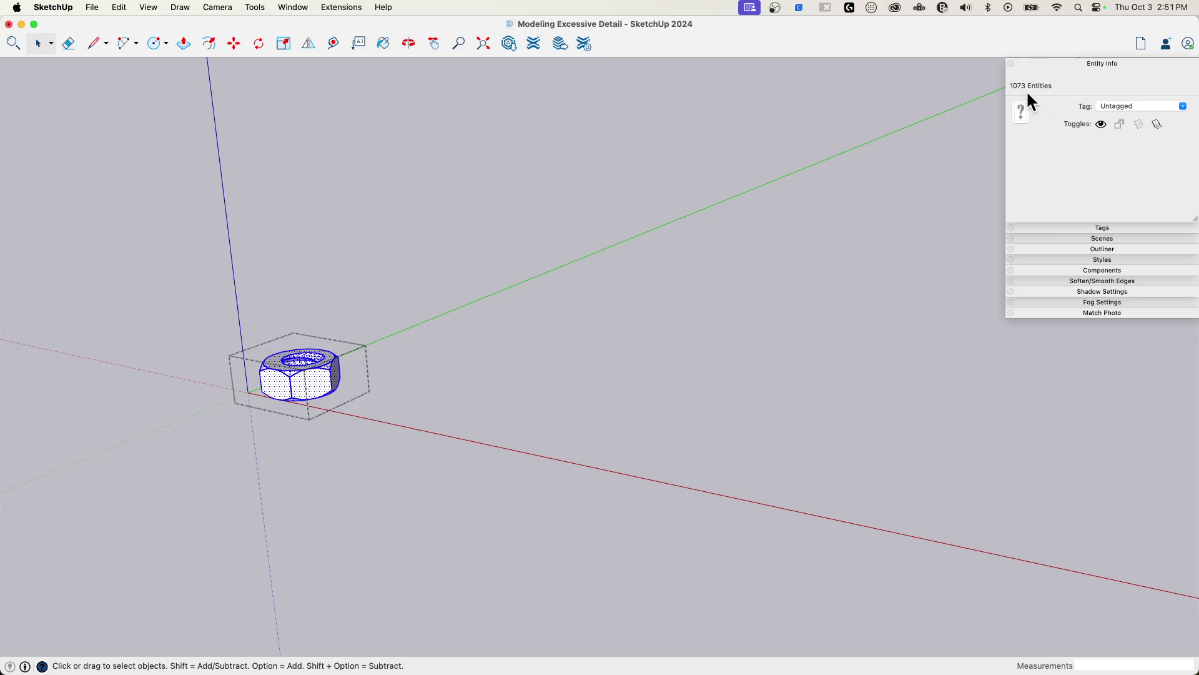
{"action": "left_click", "coordinate": [427, 369]}
Step: Examine the ridged bolt and its nut beside the smooth, cutaway and fully threaded bolts
{"action": "middle_click_drag", "start_coordinate": [316, 375], "coordinate": [648, 499]}
{"action": "scroll", "coordinate": [646, 438], "scroll_direction": "up", "scroll_amount": 8}
{"action": "scroll", "coordinate": [656, 406], "scroll_direction": "down", "scroll_amount": 10}
{"action": "scroll", "coordinate": [770, 520], "scroll_direction": "up", "scroll_amount": 4}
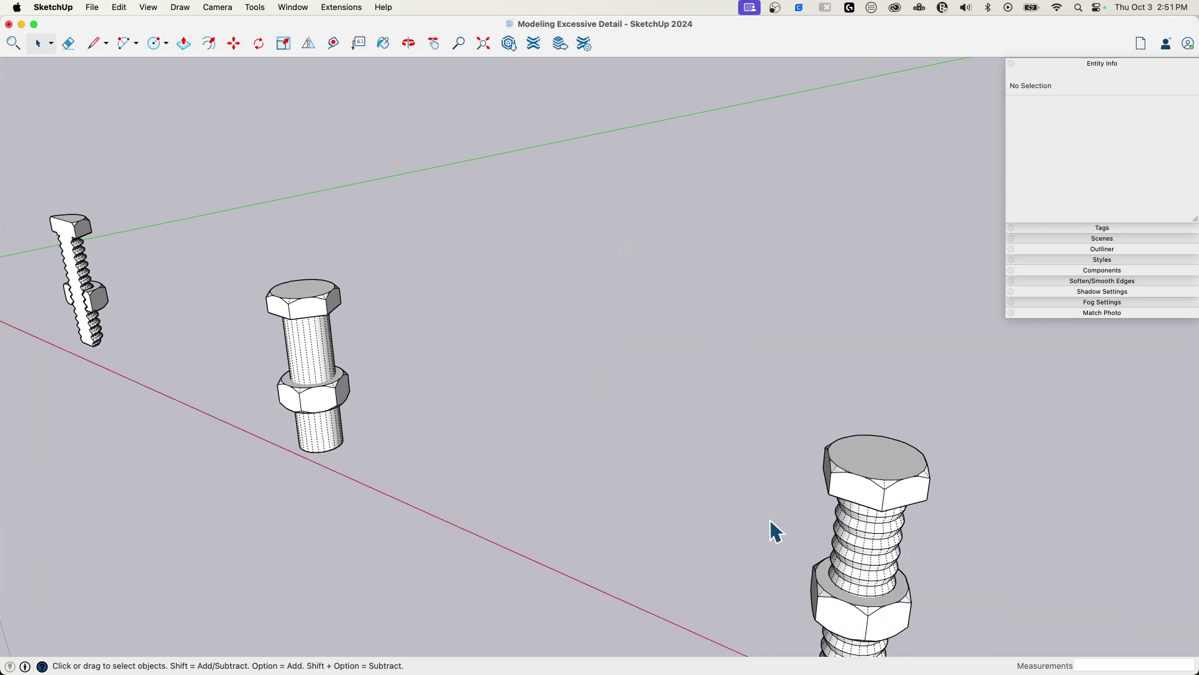
{"action": "middle_click_drag", "start_coordinate": [771, 521], "coordinate": [805, 473]}
{"action": "middle_click_drag", "start_coordinate": [778, 527], "coordinate": [747, 574]}
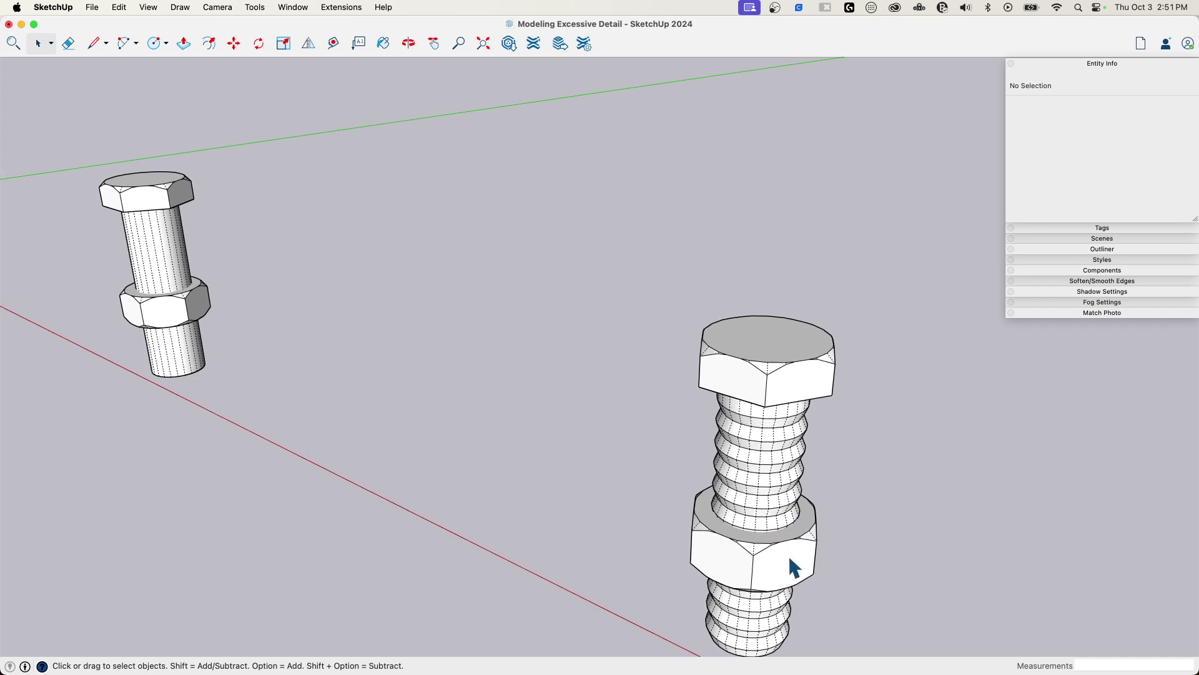
{"action": "middle_click_drag", "start_coordinate": [761, 540], "coordinate": [481, 391]}
{"action": "scroll", "coordinate": [797, 341], "scroll_direction": "up", "scroll_amount": 3}
{"action": "mouse_move", "coordinate": [796, 341]}
{"action": "middle_mouse_down"}
{"action": "mouse_move", "coordinate": [718, 482]}
{"action": "mouse_move", "coordinate": [810, 470]}
{"action": "mouse_move", "coordinate": [882, 506]}
{"action": "middle_mouse_up"}
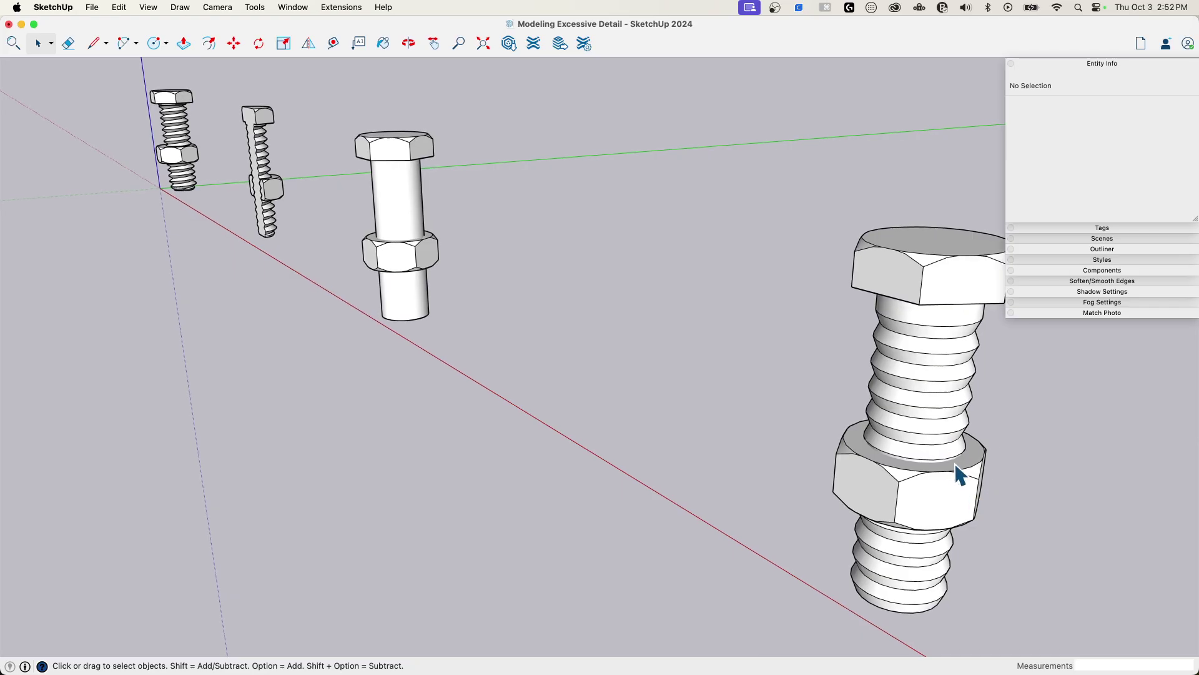
{"action": "scroll", "coordinate": [852, 362], "scroll_direction": "down", "scroll_amount": 2}
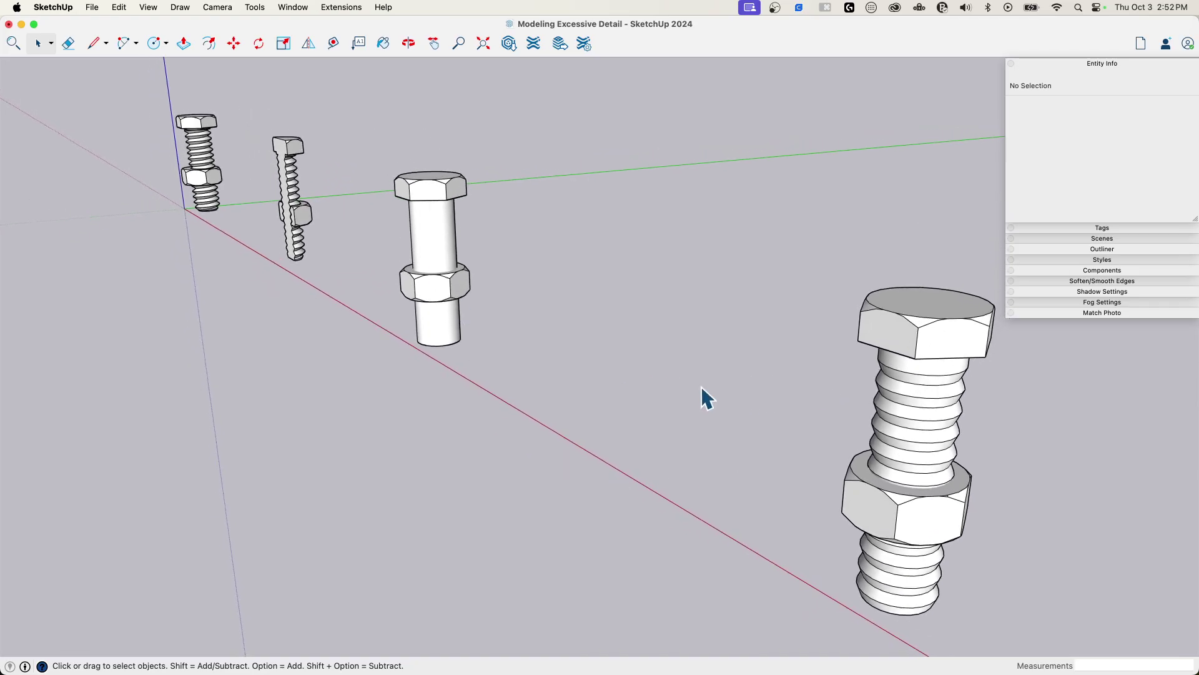
Step: Examine the block with four plates and mounted bolt heads from several angles, with the four detailed bolts behind it
{"action": "middle_click_drag", "start_coordinate": [701, 388], "coordinate": [699, 326]}
{"action": "scroll", "coordinate": [682, 412], "scroll_direction": "down", "scroll_amount": 6}
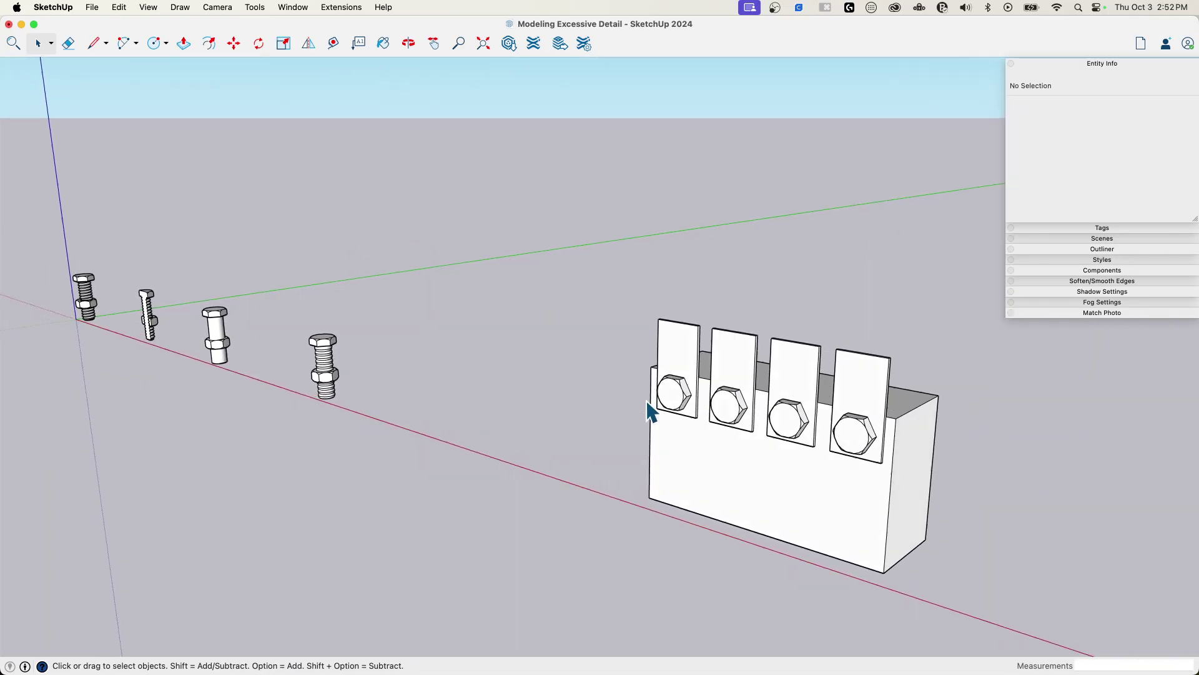
{"action": "middle_click_drag", "start_coordinate": [715, 501], "coordinate": [802, 508]}
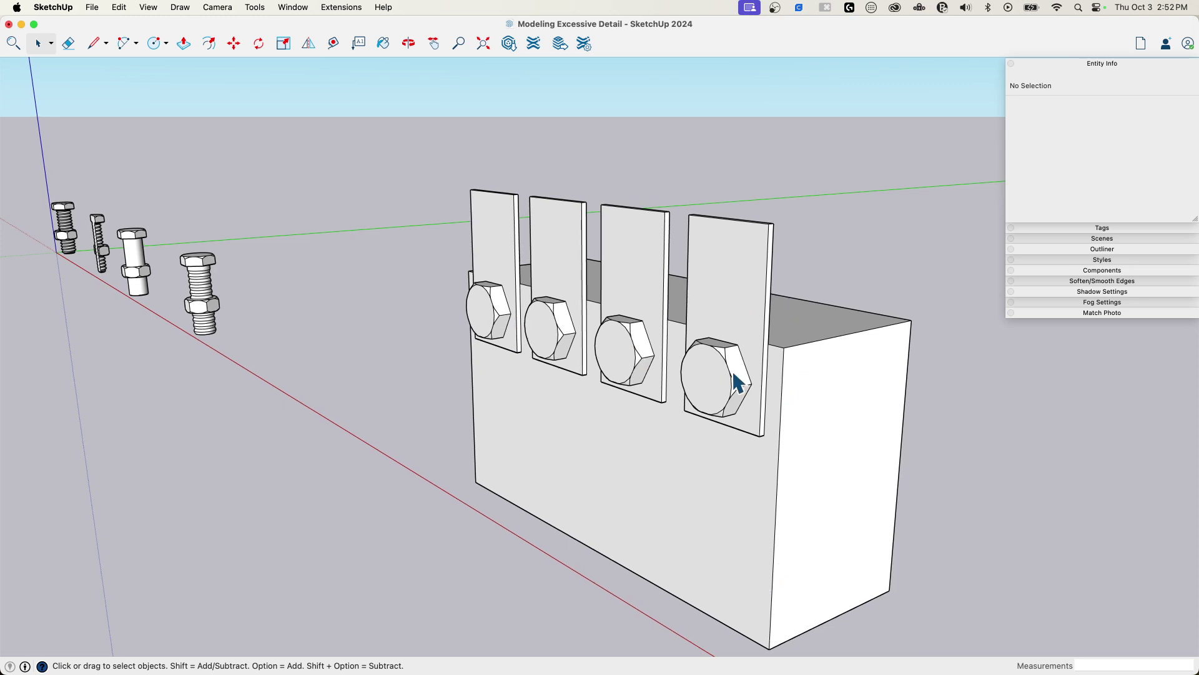
{"action": "middle_click_drag", "start_coordinate": [737, 381], "coordinate": [621, 303]}
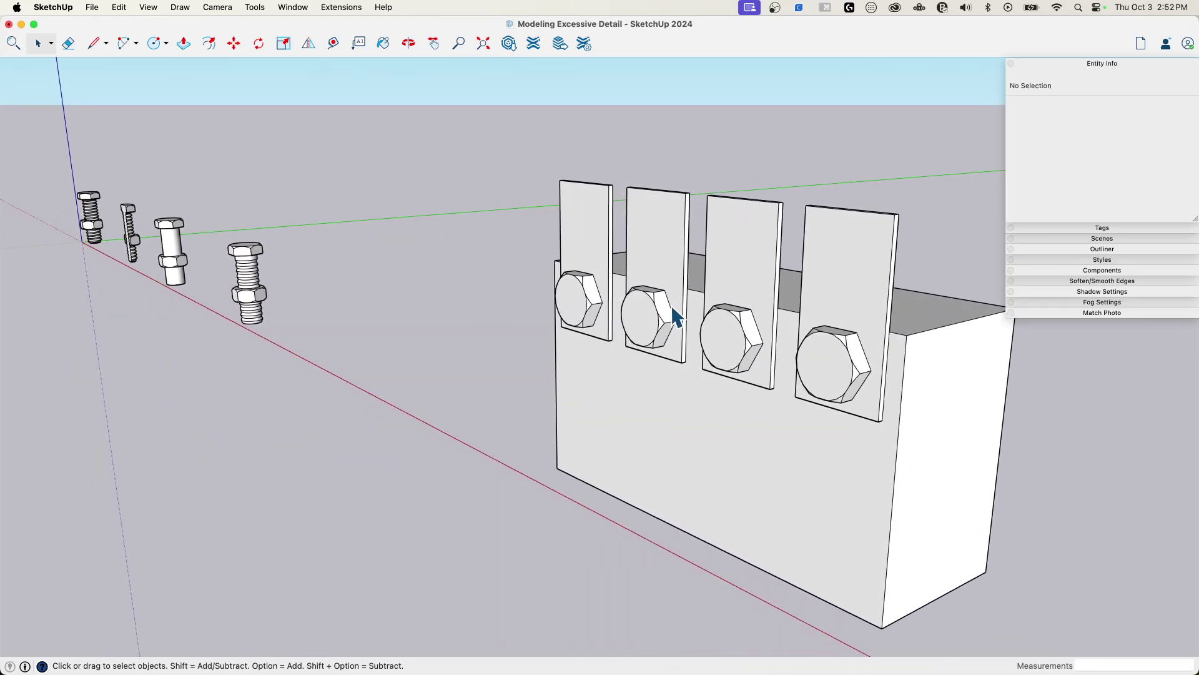
{"action": "middle_click_drag", "start_coordinate": [840, 407], "coordinate": [739, 435]}
{"action": "scroll", "coordinate": [526, 282], "scroll_direction": "down", "scroll_amount": 5}
{"action": "scroll", "coordinate": [739, 436], "scroll_direction": "up", "scroll_amount": 4}
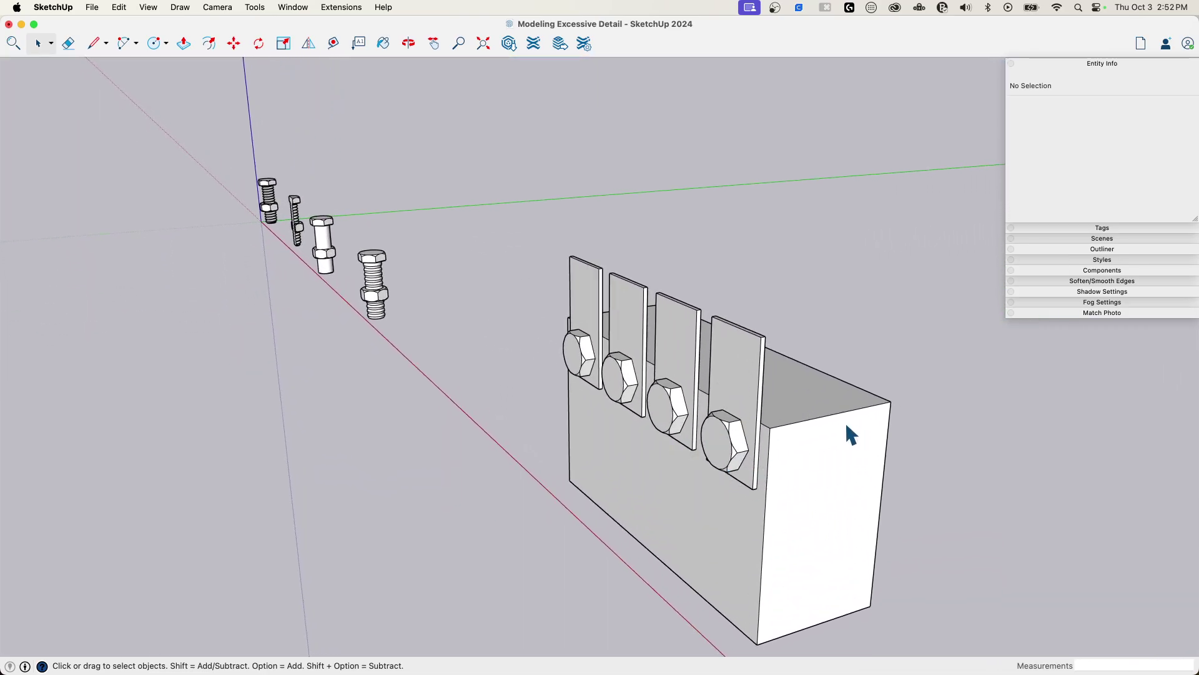
{"action": "middle_click_drag", "start_coordinate": [834, 426], "coordinate": [711, 379]}
{"action": "scroll", "coordinate": [780, 440], "scroll_direction": "up", "scroll_amount": 4}
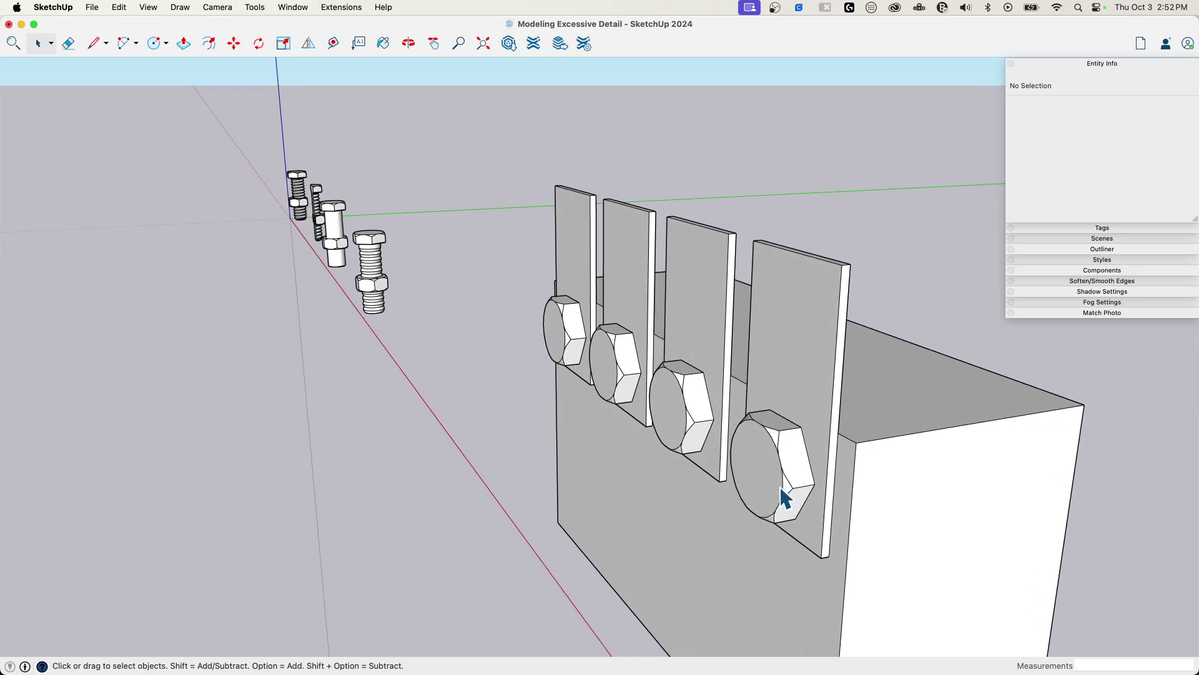
{"action": "middle_click_drag", "start_coordinate": [785, 501], "coordinate": [661, 369]}
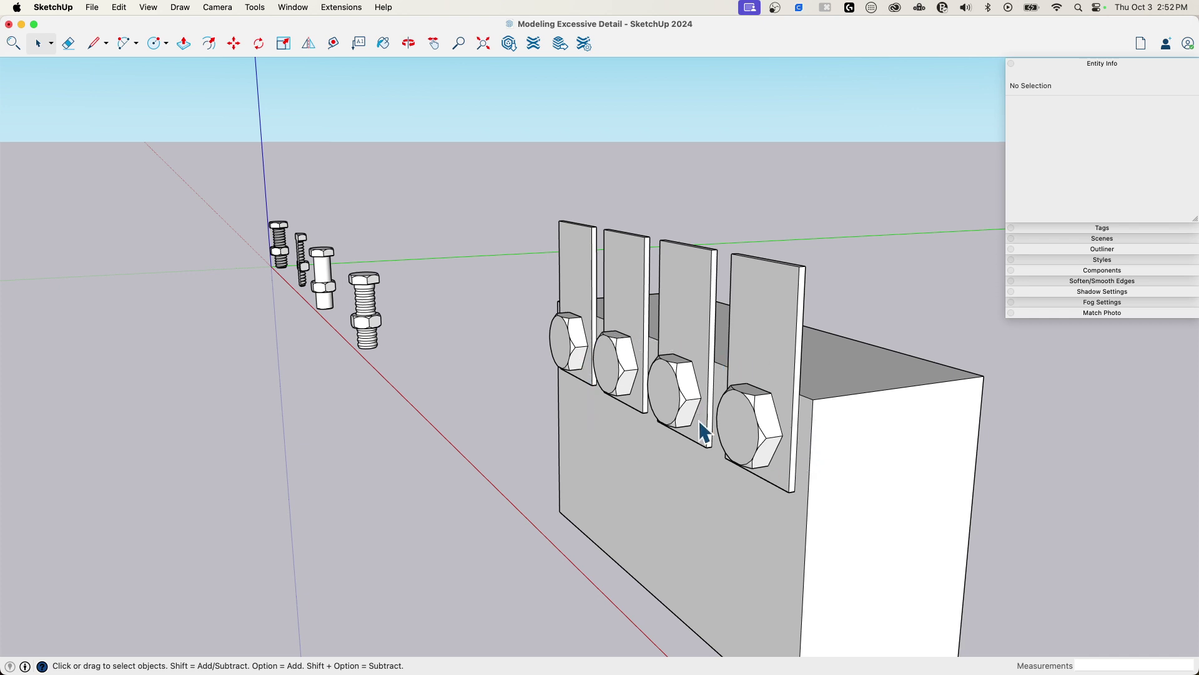
{"action": "middle_click_drag", "start_coordinate": [667, 326], "coordinate": [614, 430]}
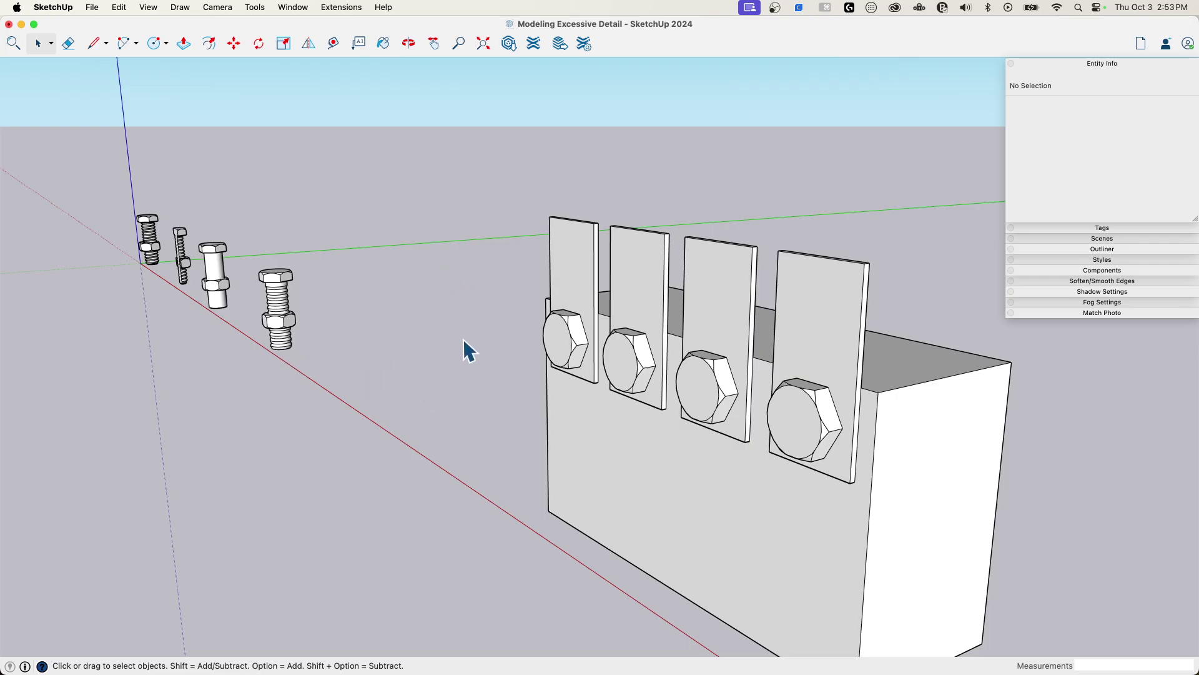
{"action": "middle_click_drag", "start_coordinate": [1021, 355], "coordinate": [999, 362]}
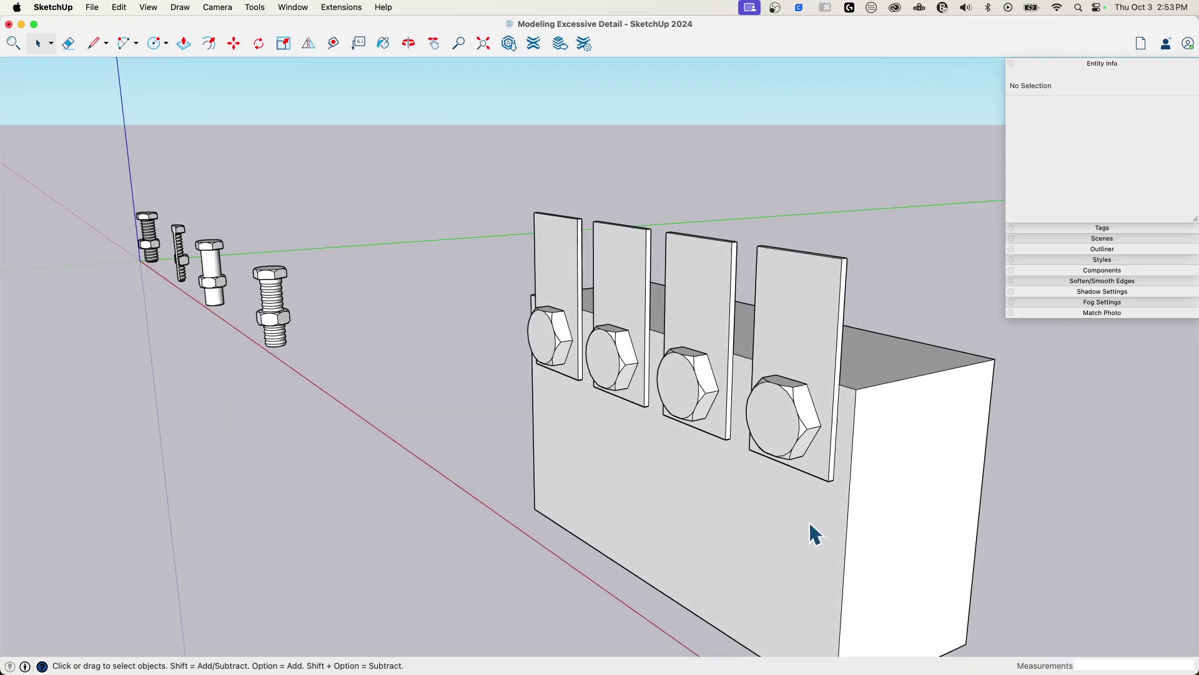
{"action": "middle_click_drag", "start_coordinate": [779, 547], "coordinate": [737, 539]}
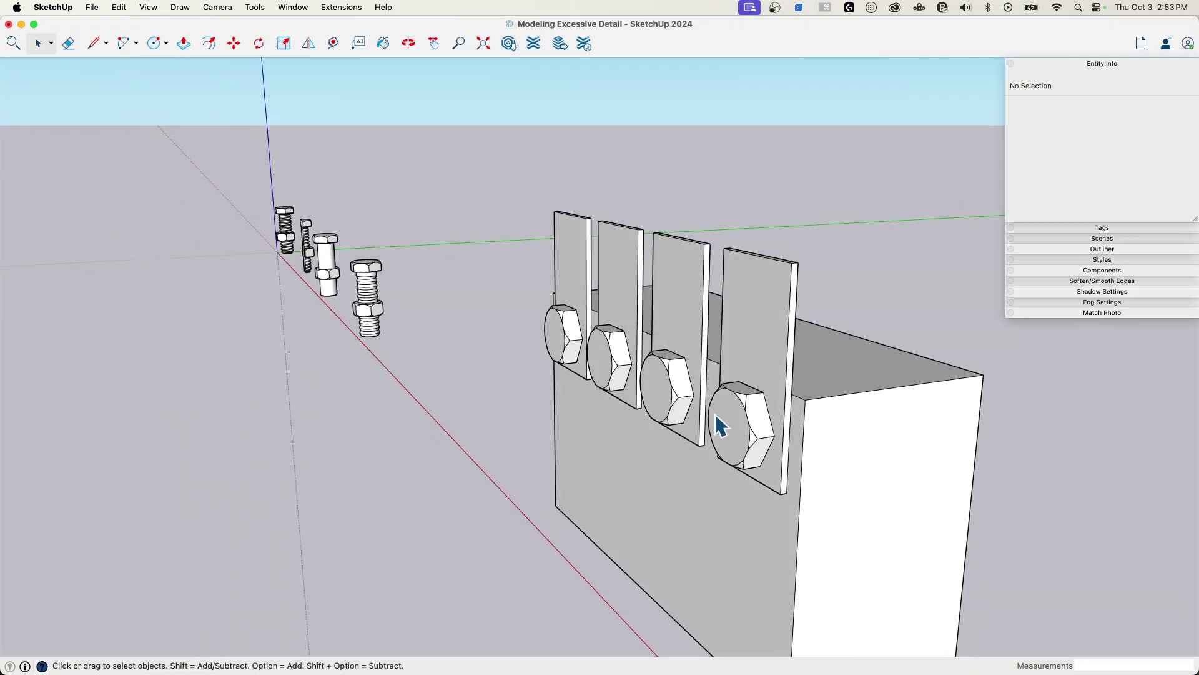
{"action": "middle_click_drag", "start_coordinate": [549, 358], "coordinate": [539, 349]}
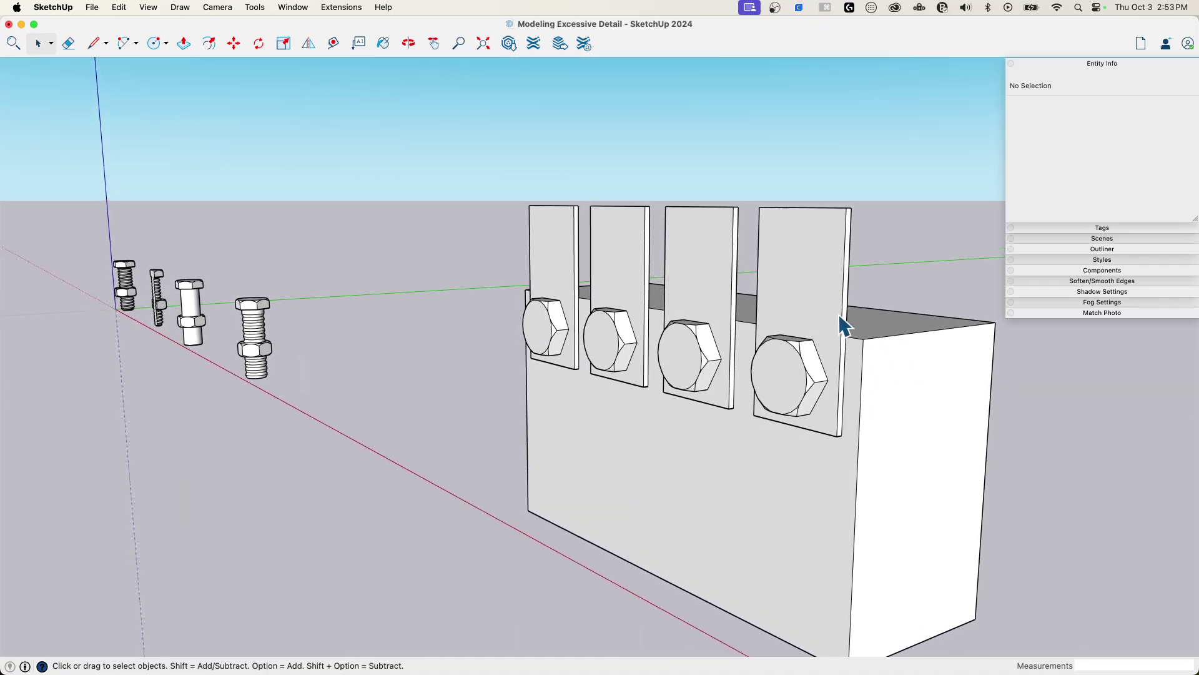
Step: Move the first bolt head out of its plate, away from the block
{"action": "middle_click_drag", "start_coordinate": [865, 411], "coordinate": [471, 295]}
{"action": "left_click", "coordinate": [494, 383]}
{"action": "middle_click_drag", "start_coordinate": [495, 384], "coordinate": [478, 410]}
{"action": "key", "text": "m"}
{"action": "left_click", "coordinate": [511, 433]}
{"action": "left_click", "coordinate": [442, 431]}
{"action": "key", "text": "space"}
Step: Select the other three bolt heads one after another, and undo the move of the first bolt head
{"action": "left_click", "coordinate": [583, 417]}
{"action": "left_click", "coordinate": [662, 459]}
{"action": "left_click", "coordinate": [729, 507]}
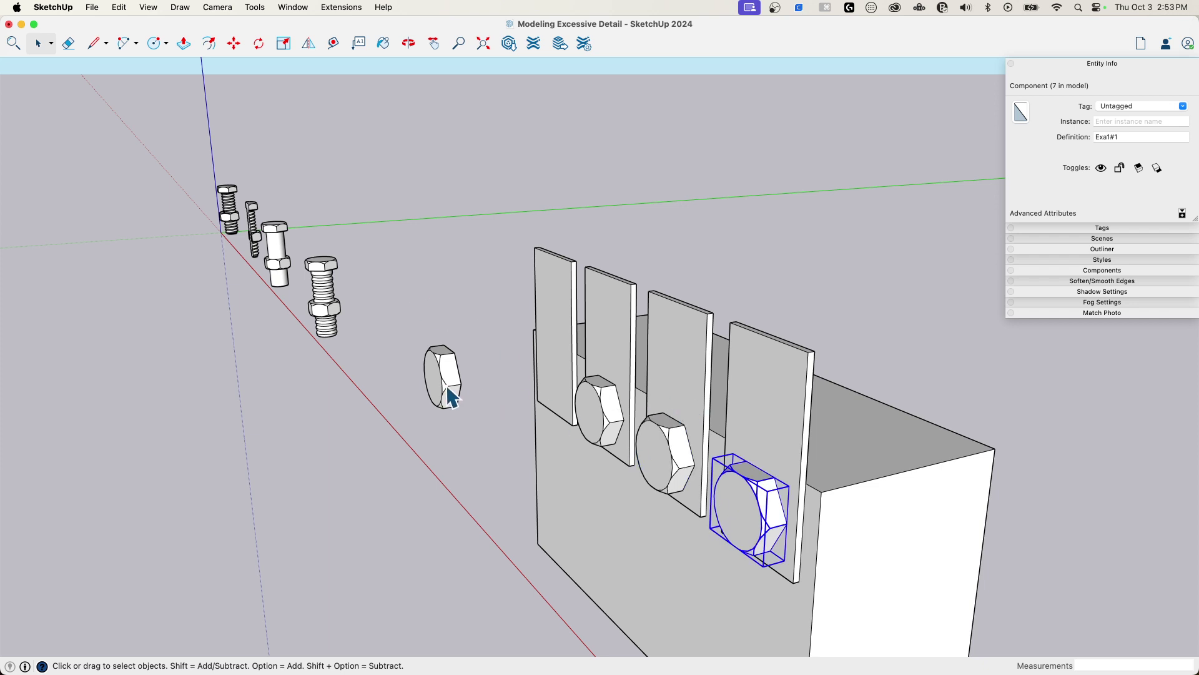
{"action": "key", "text": "super+z"}
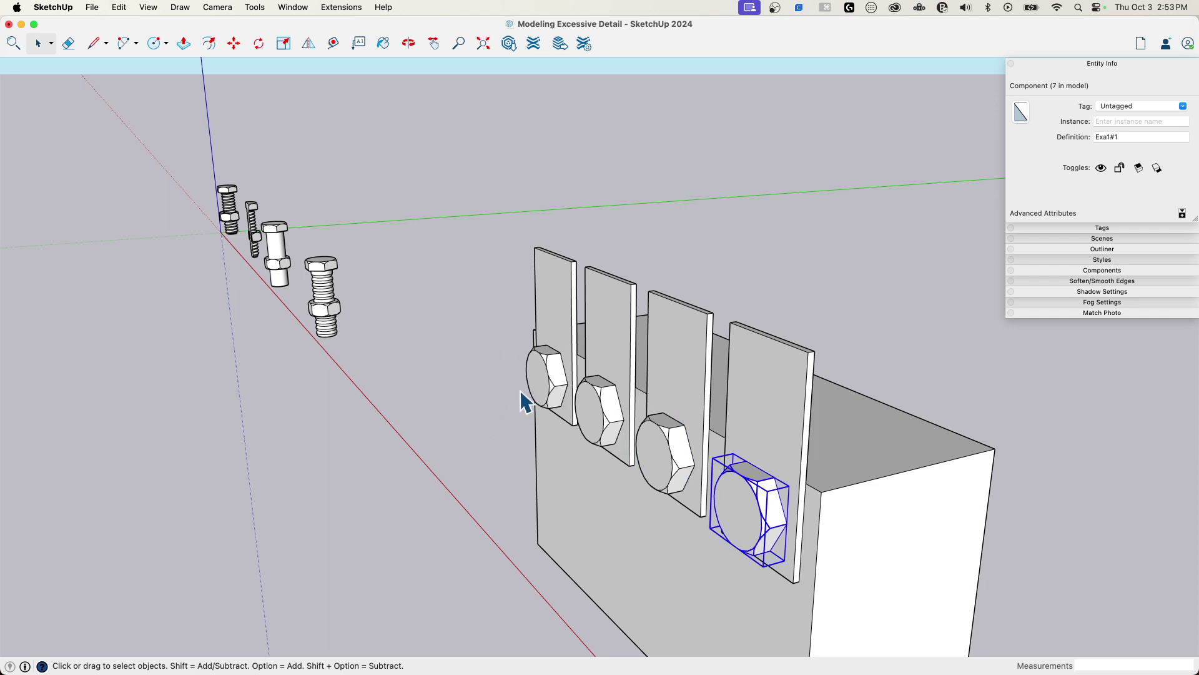
Step: Clear the selection and examine the second block, where one bolt is pulled out of its plate's hole
{"action": "middle_click_drag", "start_coordinate": [525, 399], "coordinate": [542, 351]}
{"action": "middle_click_drag", "start_coordinate": [417, 431], "coordinate": [444, 454]}
{"action": "left_click", "coordinate": [369, 433]}
{"action": "middle_click_drag", "start_coordinate": [367, 434], "coordinate": [449, 399]}
{"action": "middle_click_drag", "start_coordinate": [562, 414], "coordinate": [498, 418], "text": "shift"}
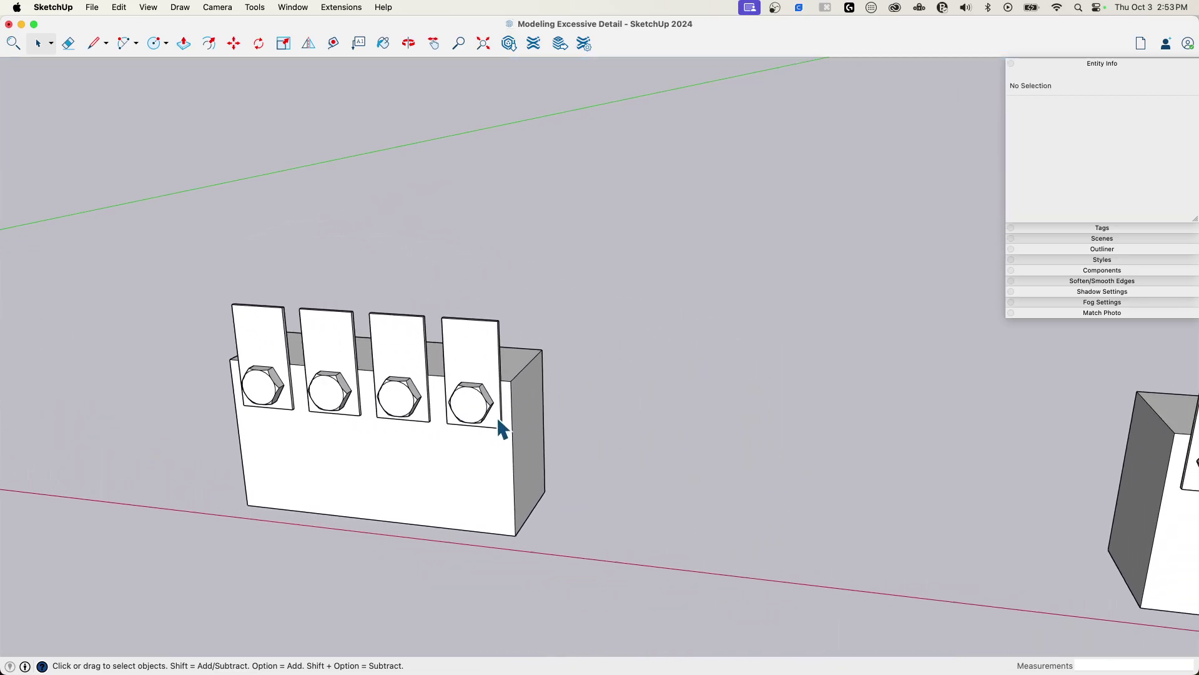
{"action": "middle_click_drag", "start_coordinate": [428, 403], "coordinate": [656, 422]}
{"action": "middle_click_drag", "start_coordinate": [856, 449], "coordinate": [717, 437], "text": "shift"}
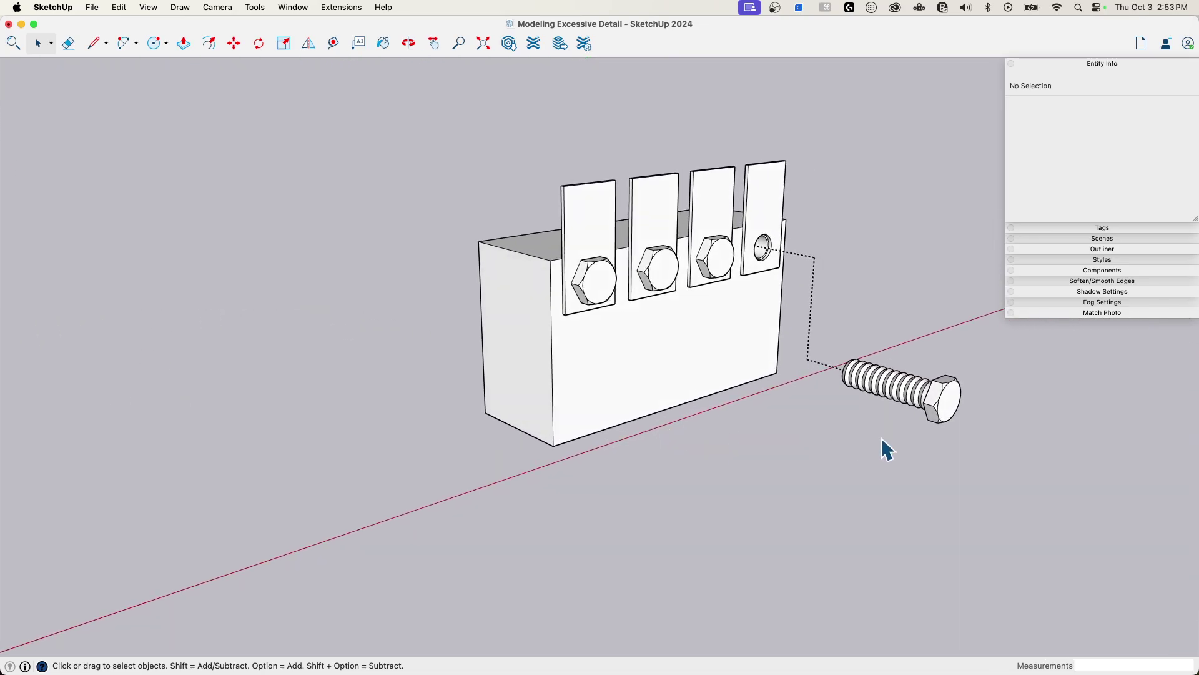
{"action": "middle_click_drag", "start_coordinate": [737, 460], "coordinate": [787, 477]}
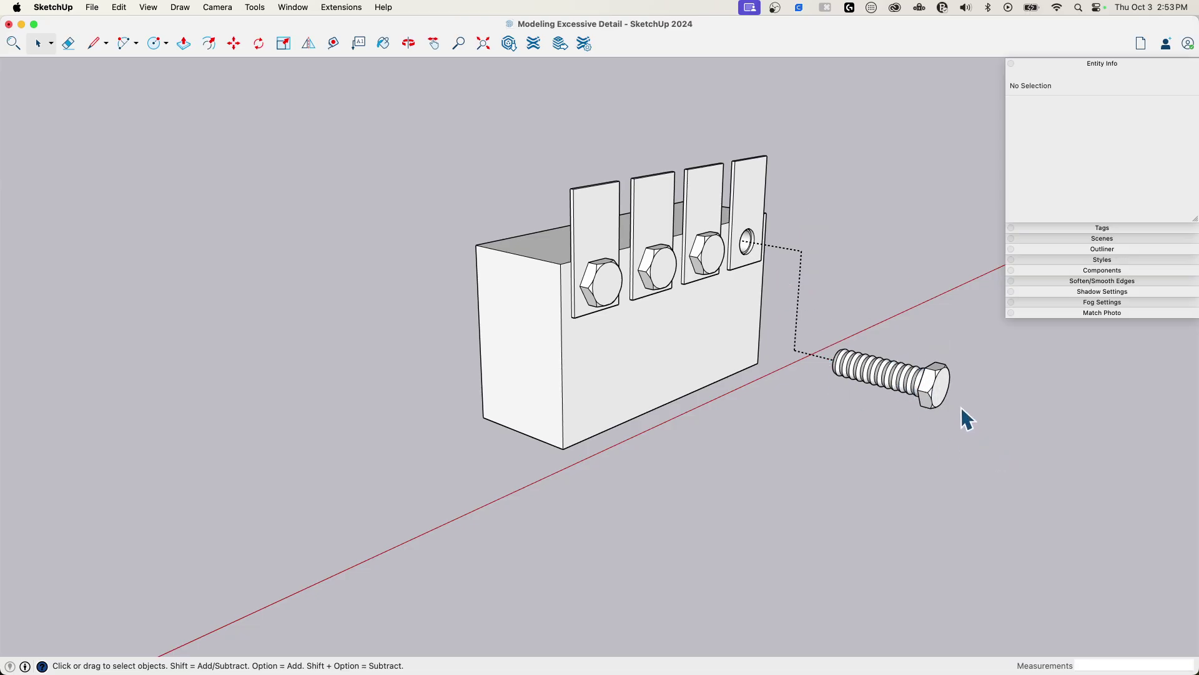
Step: Inspect the pulled-out ridged bolt up close and from the side, along with the dotted line leading to its hole
{"action": "scroll", "coordinate": [918, 394], "scroll_direction": "up", "scroll_amount": 6}
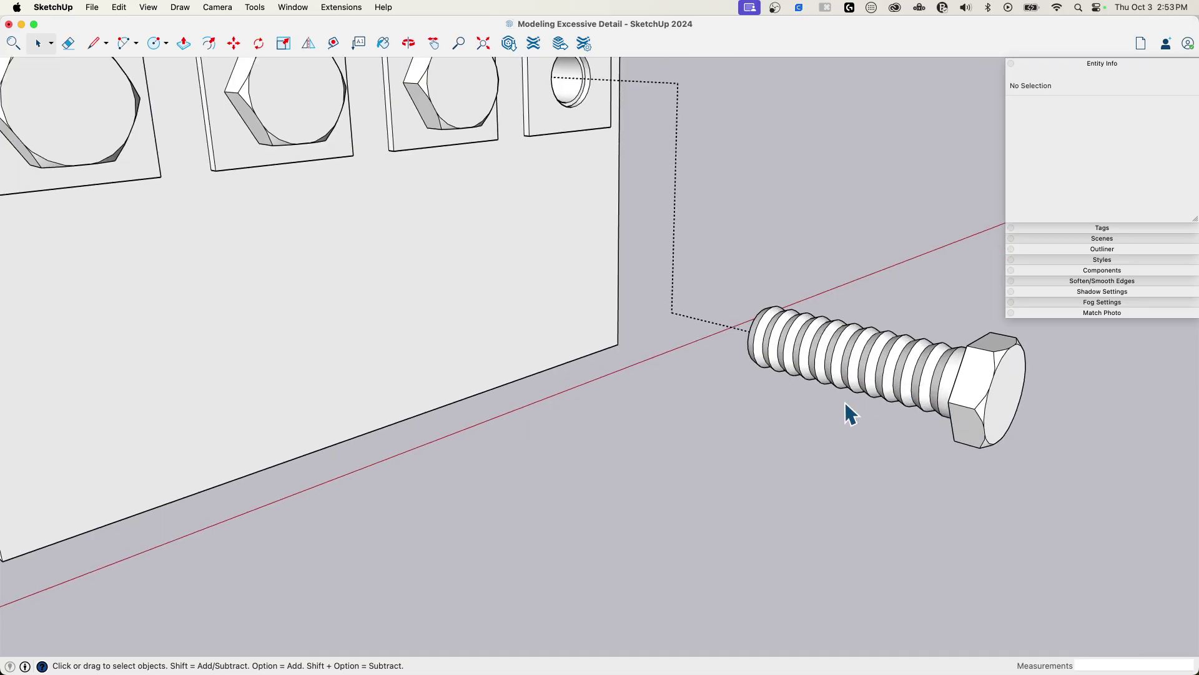
{"action": "middle_click", "coordinate": [895, 410]}
{"action": "middle_click_drag", "start_coordinate": [895, 410], "coordinate": [962, 394]}
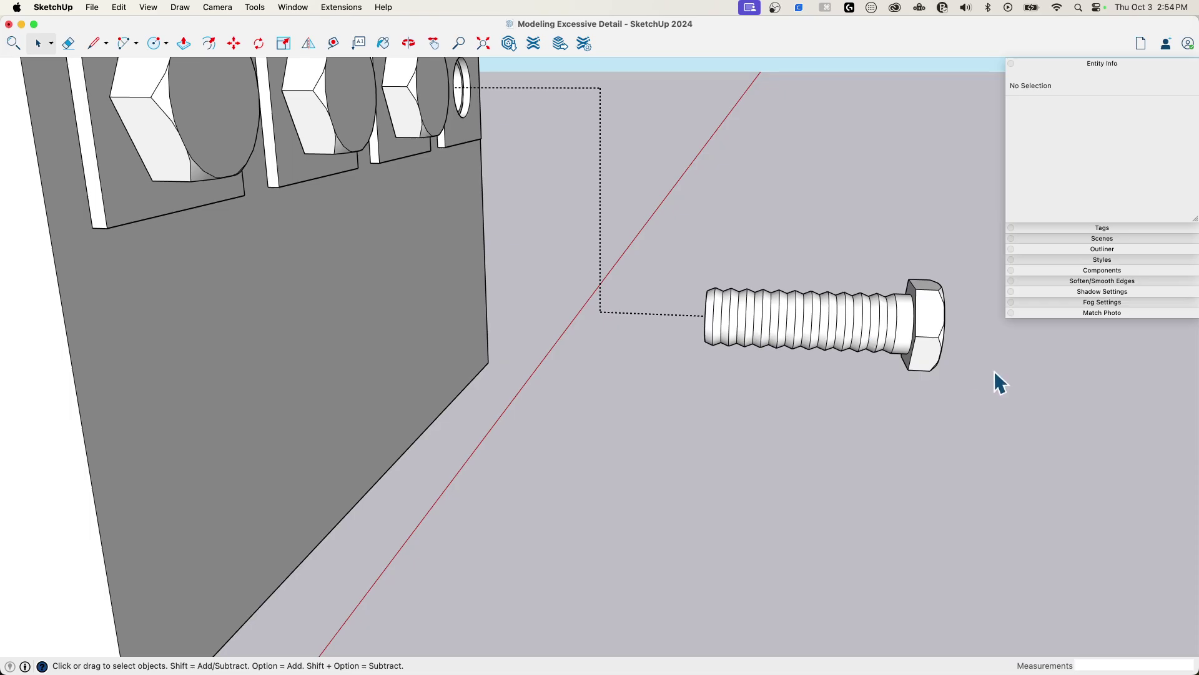
{"action": "middle_click_drag", "start_coordinate": [994, 371], "coordinate": [715, 399]}
{"action": "scroll", "coordinate": [714, 399], "scroll_direction": "down", "scroll_amount": 6}
{"action": "middle_click_drag", "start_coordinate": [705, 508], "coordinate": [707, 510]}
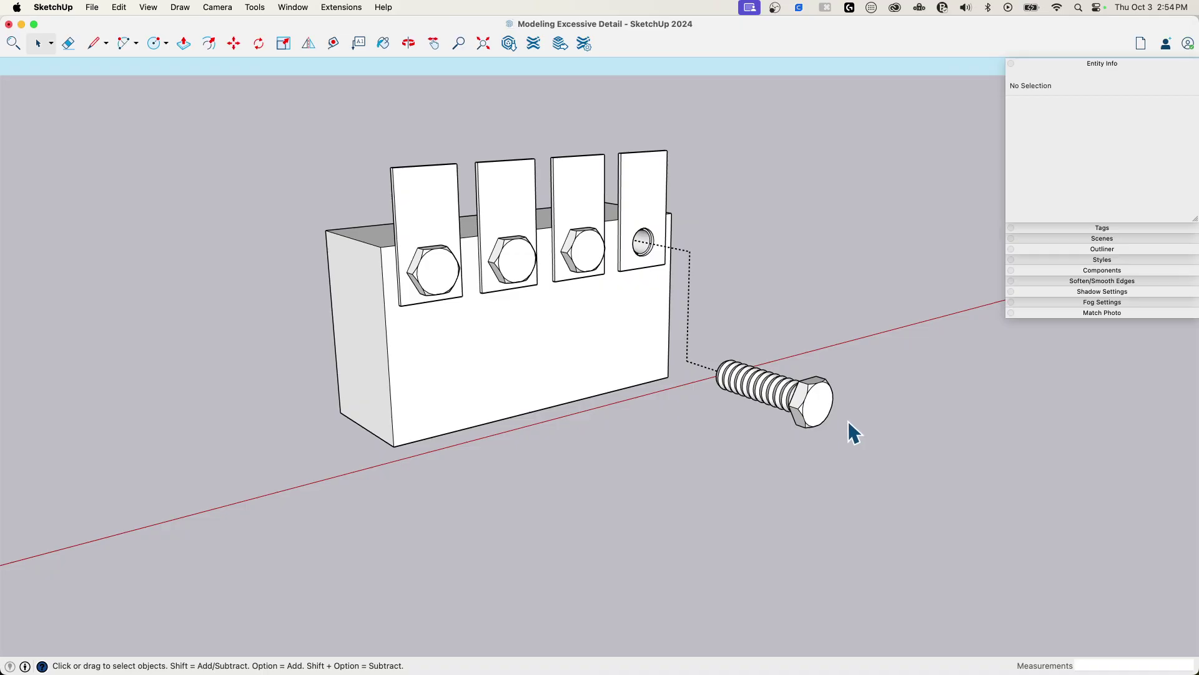
{"action": "scroll", "coordinate": [687, 394], "scroll_direction": "down", "scroll_amount": 1}
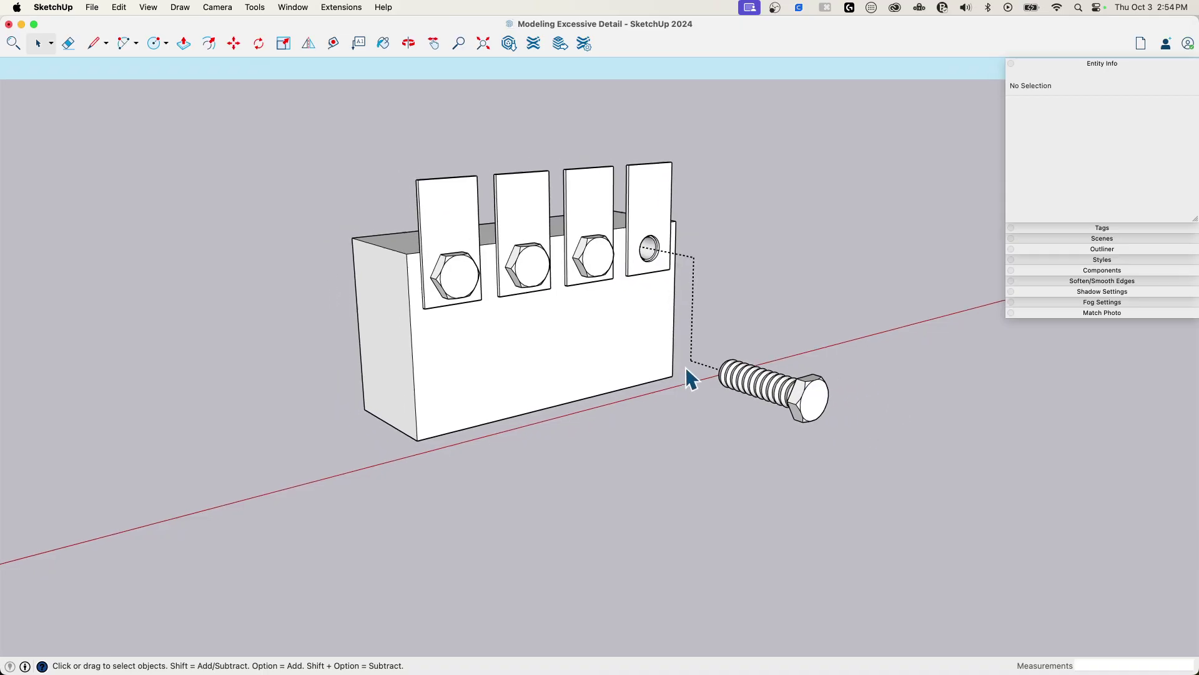
{"action": "scroll", "coordinate": [681, 406], "scroll_direction": "up", "scroll_amount": 5}
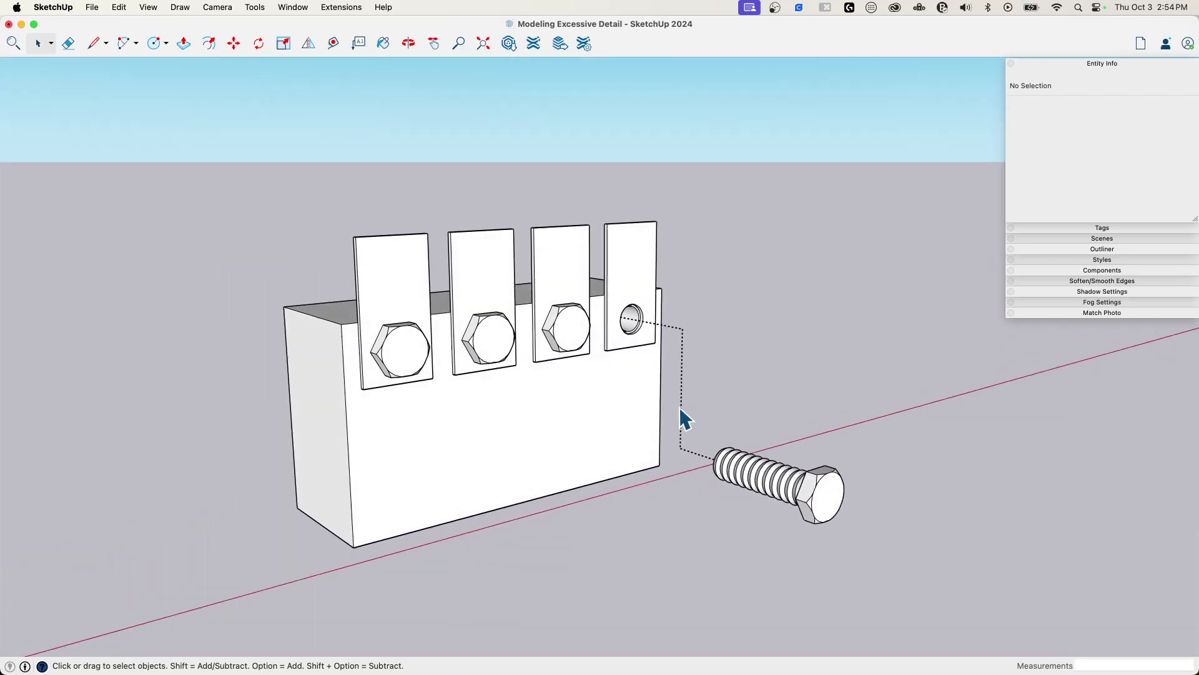
{"action": "middle_click_drag", "start_coordinate": [681, 406], "coordinate": [887, 380]}
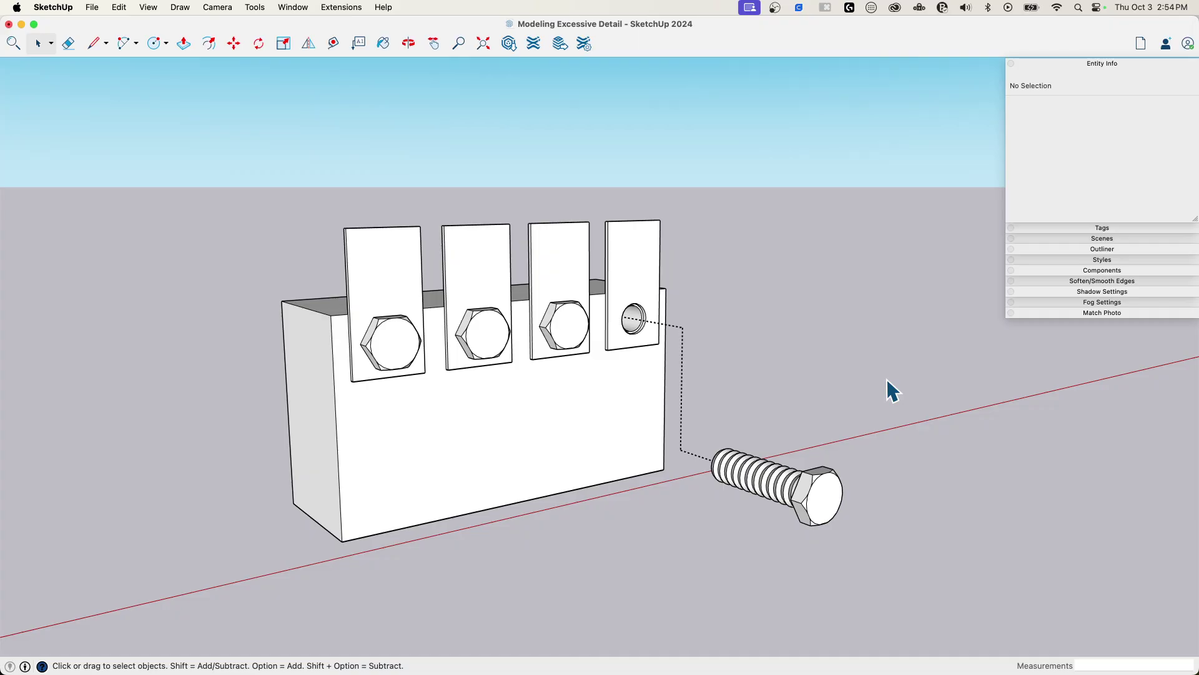